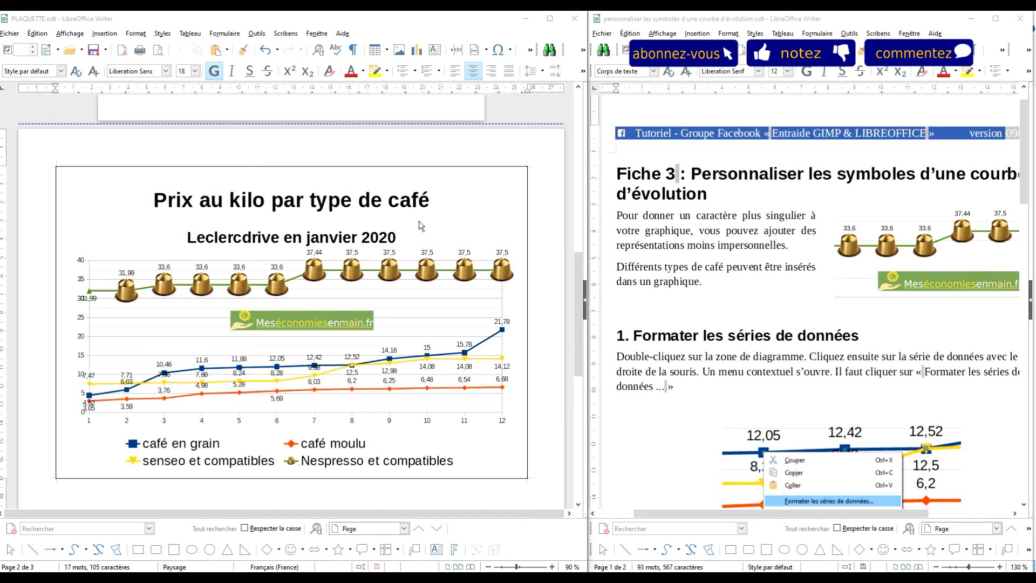
In the coffee price chart, set the café en grain series' symbol to the gallery image coffee_2.gif.
double_click(345, 276)
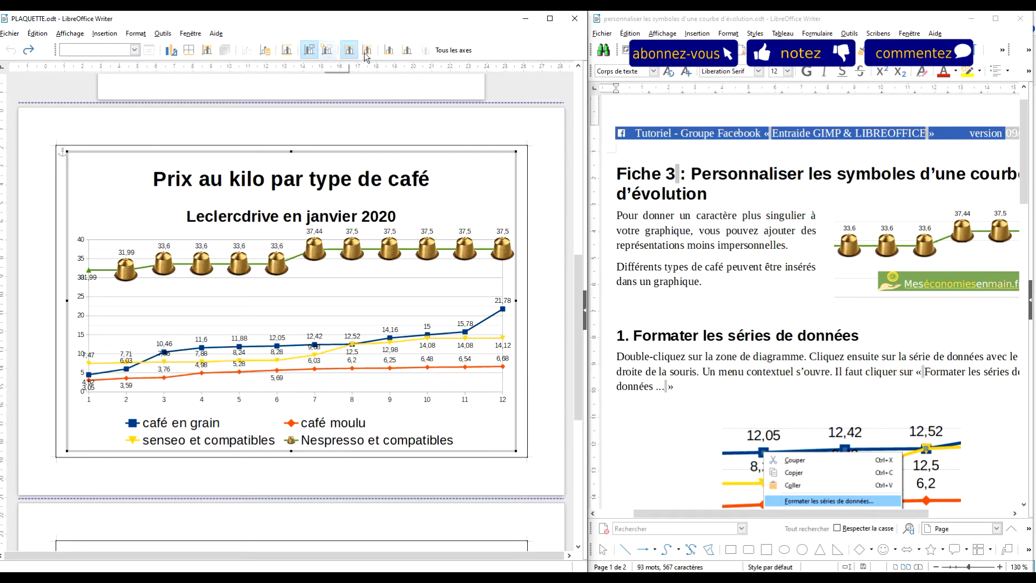
right_click(203, 352)
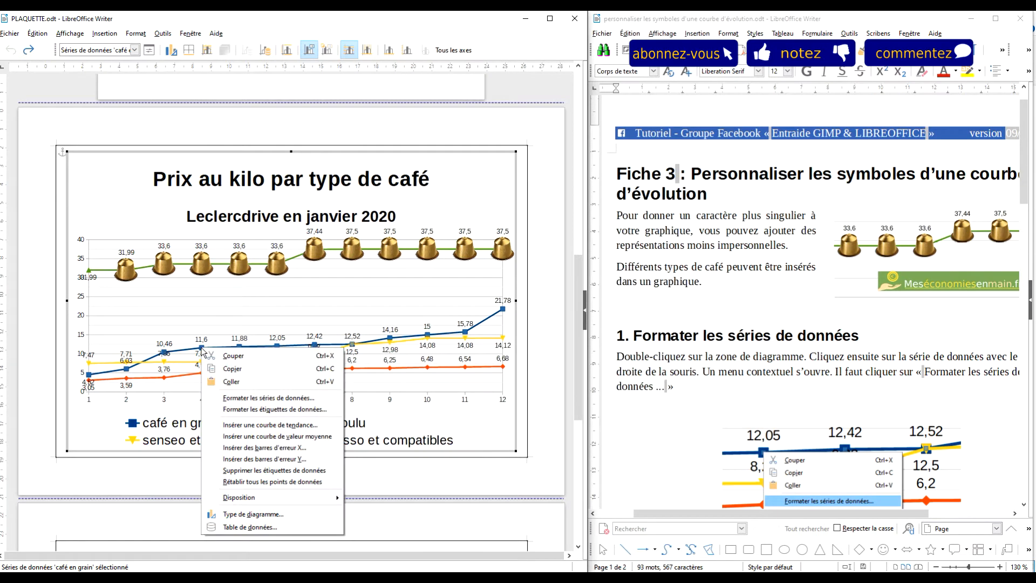
click(289, 401)
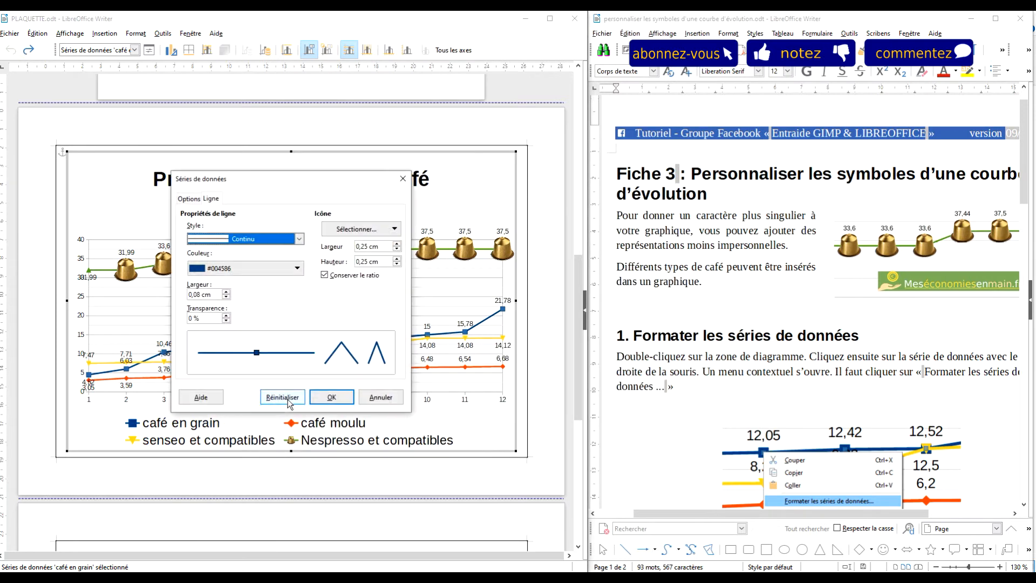
click(367, 228)
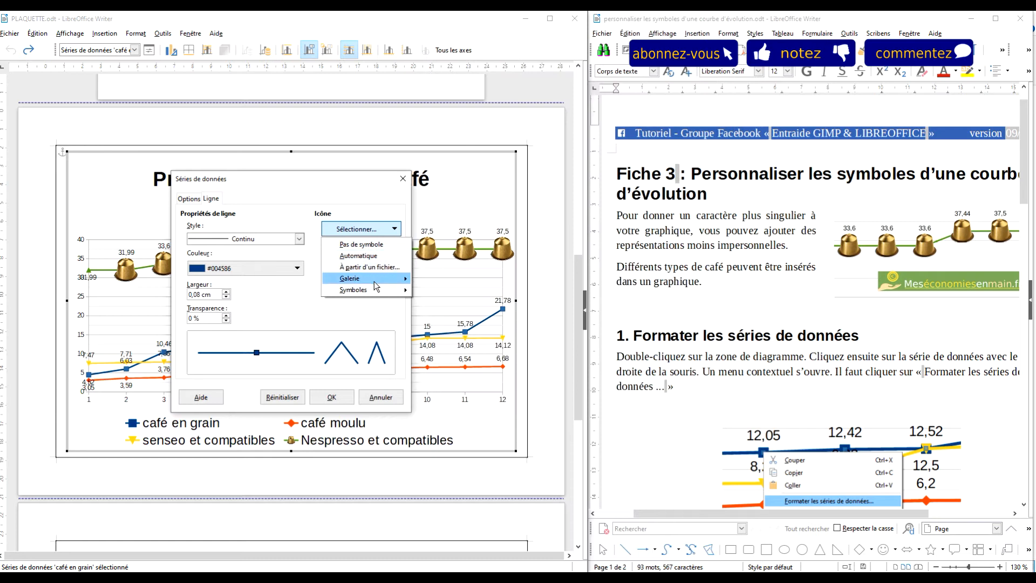
mouse_move(375, 283)
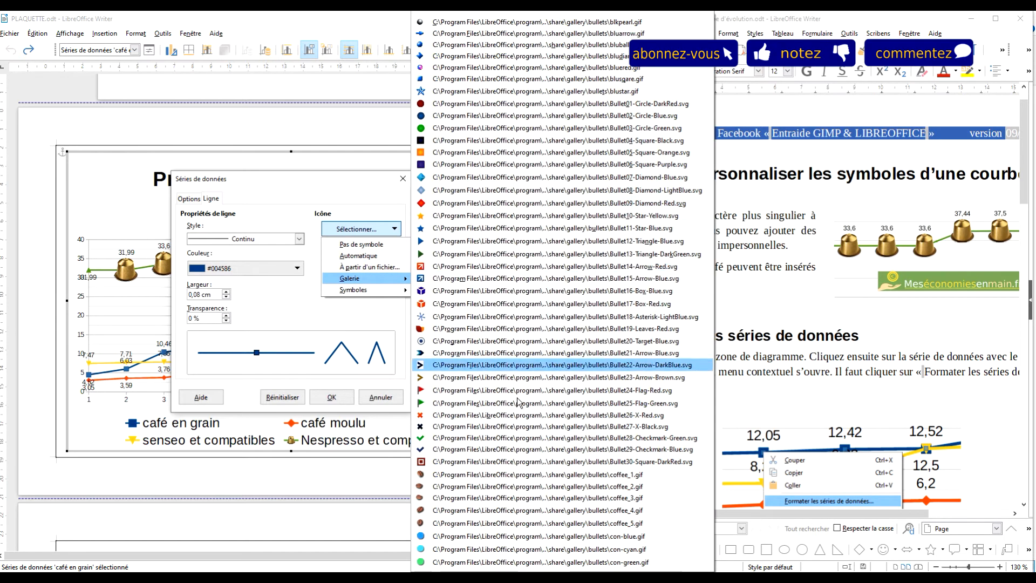
scroll(504, 383, down, 4)
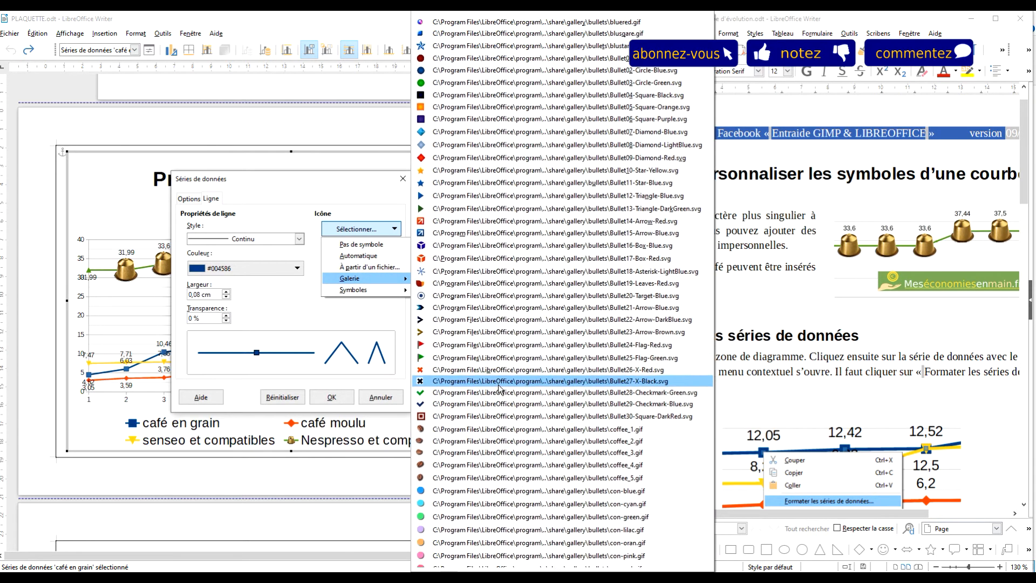
scroll(501, 378, down, 2)
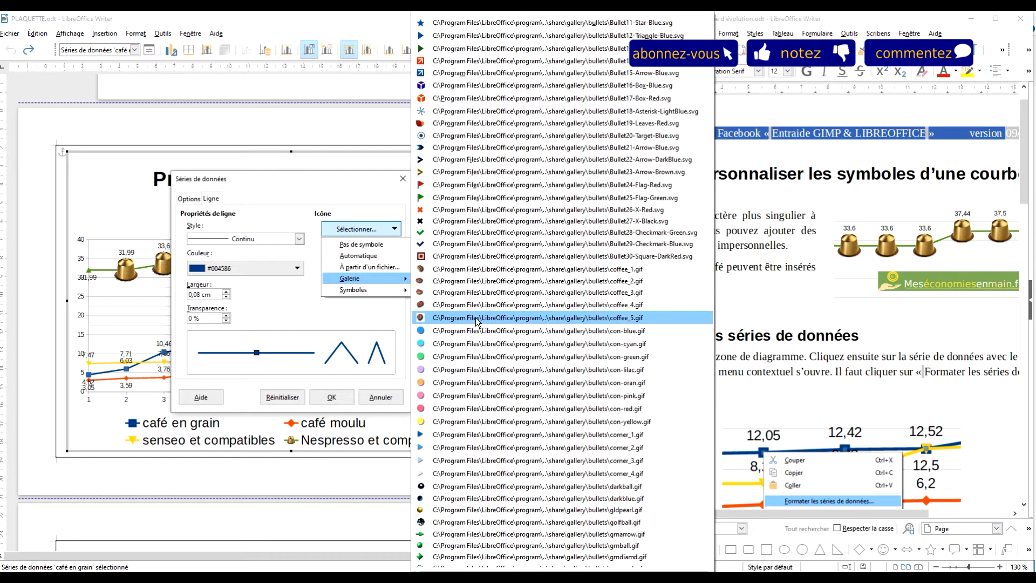
click(620, 282)
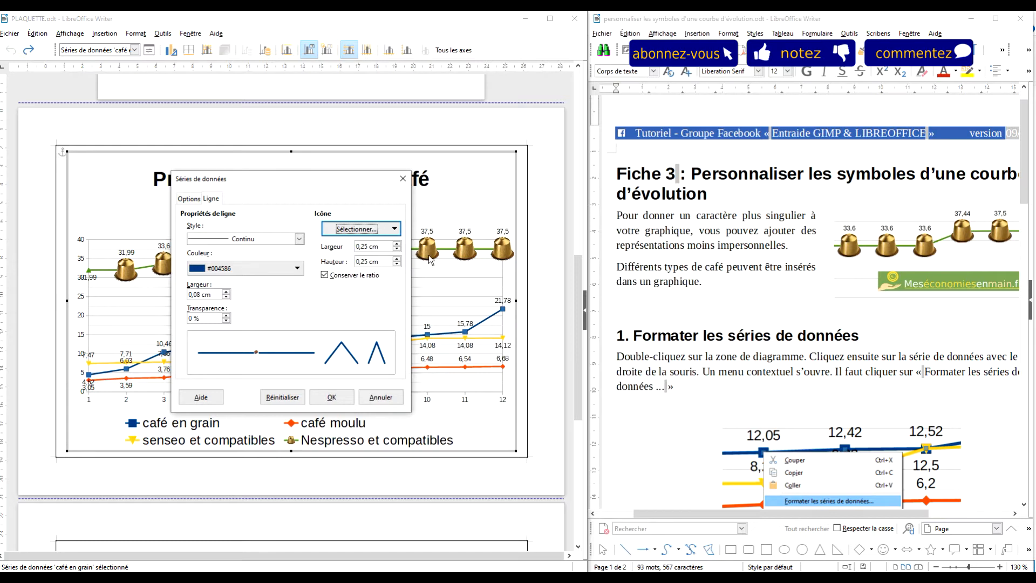
Enlarge the café en grain symbol to 1,85 cm wide and high, keeping the ratio, and apply the series formatting.
click(397, 245)
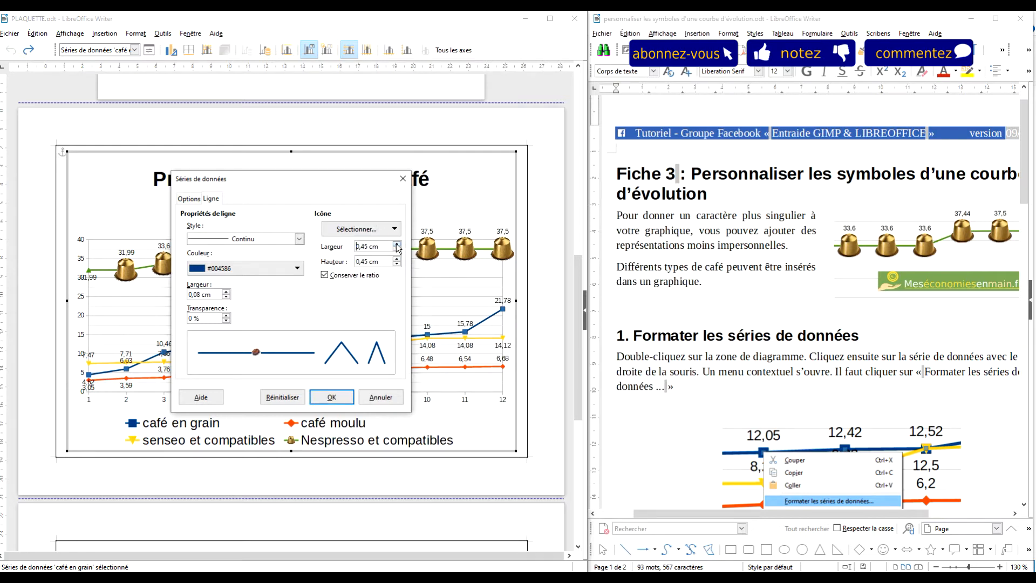
drag(397, 246, 397, 246)
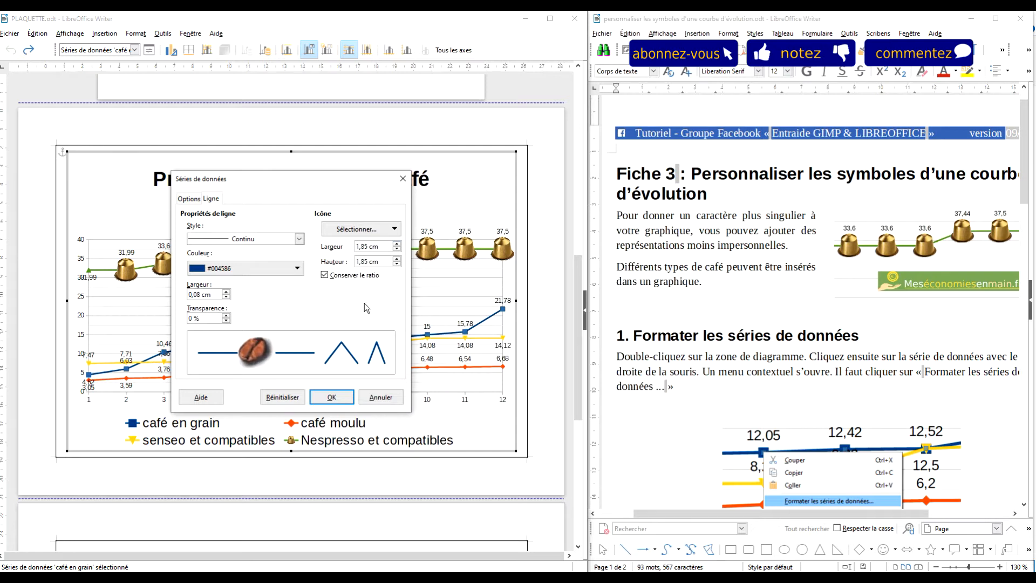
click(332, 398)
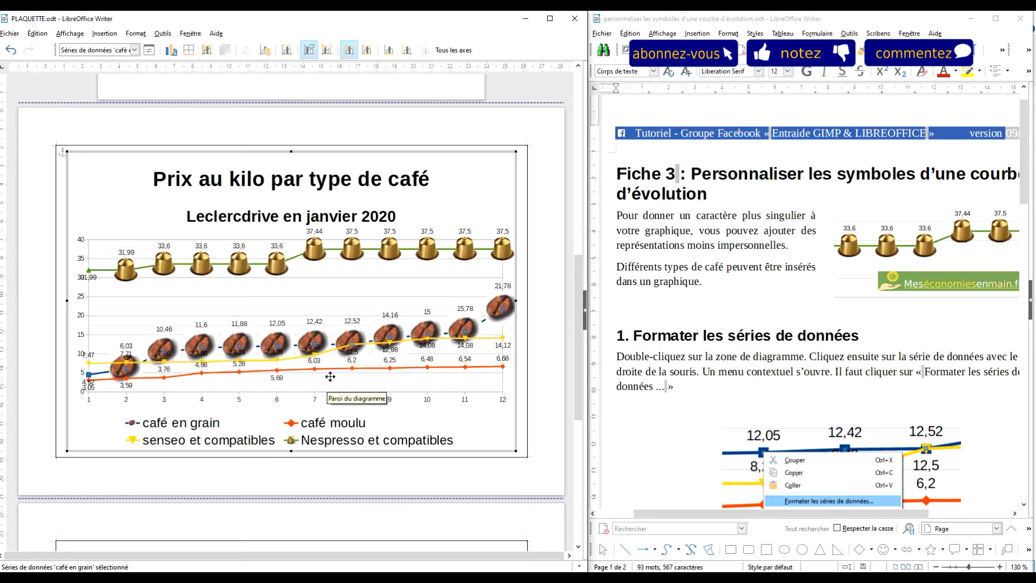
Look through the gallery symbols available for the café moulu series for a ground coffee image, without changing the series.
click(79, 372)
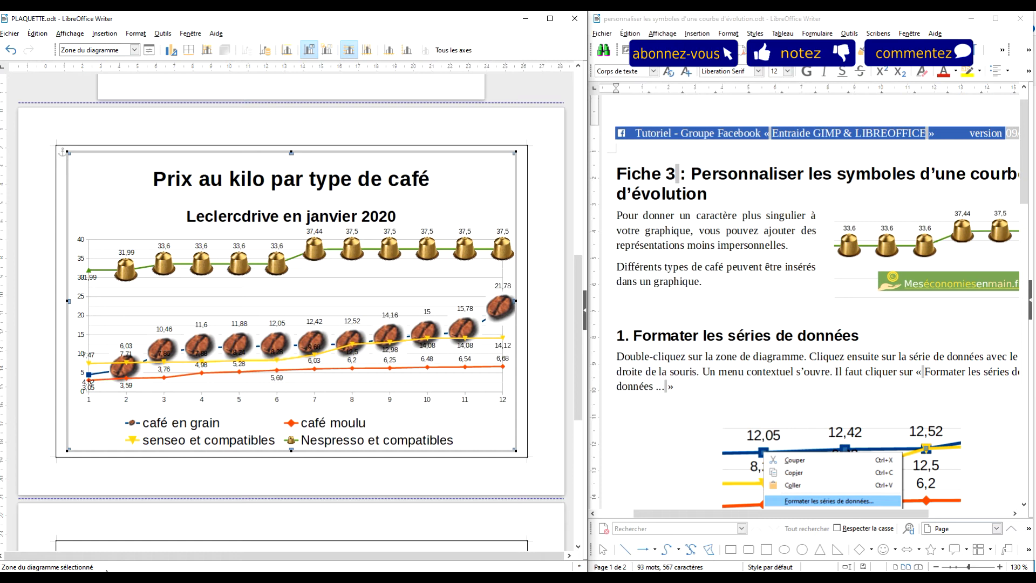
click(164, 378)
right_click(164, 378)
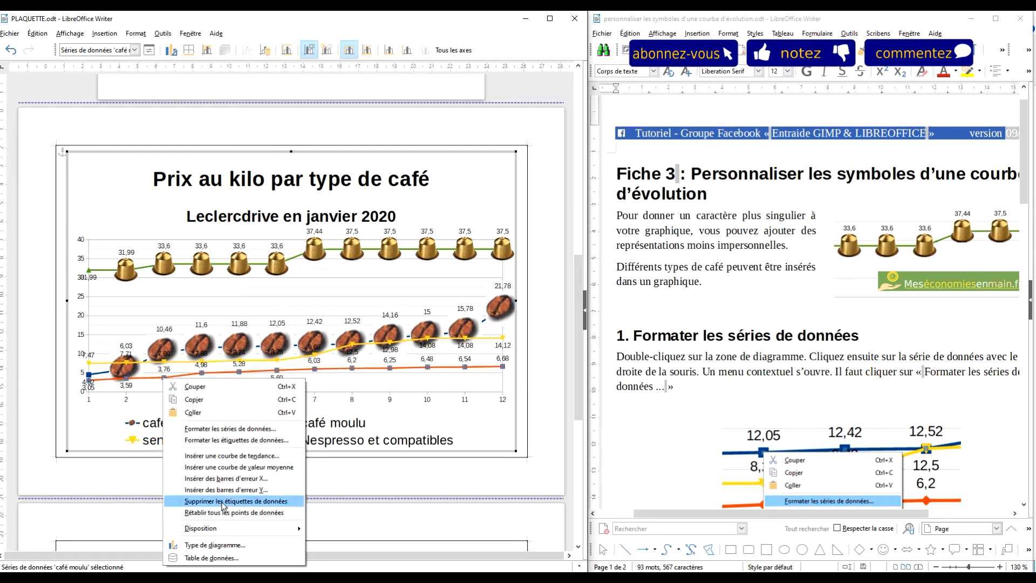
click(273, 433)
click(361, 229)
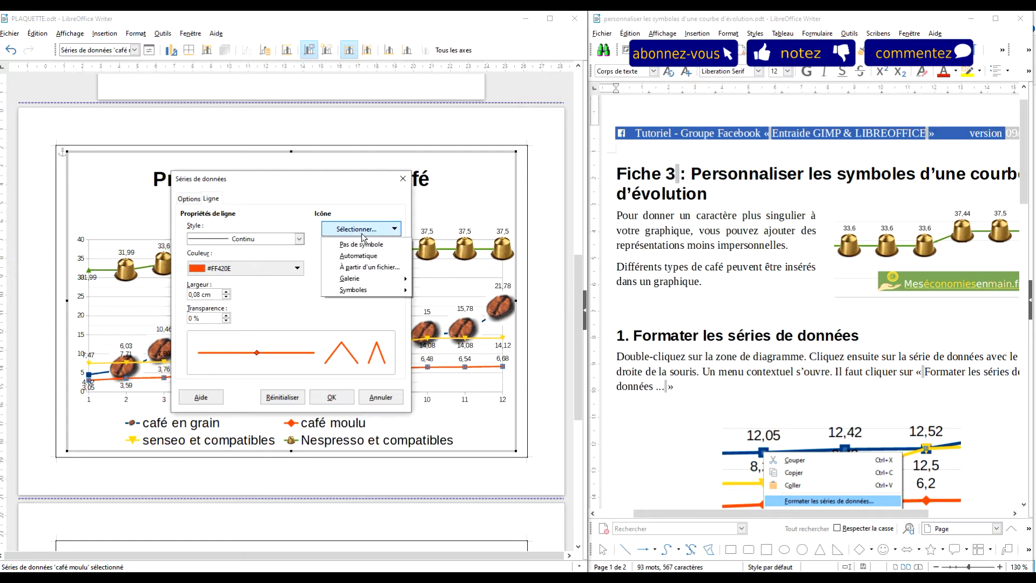
mouse_move(371, 281)
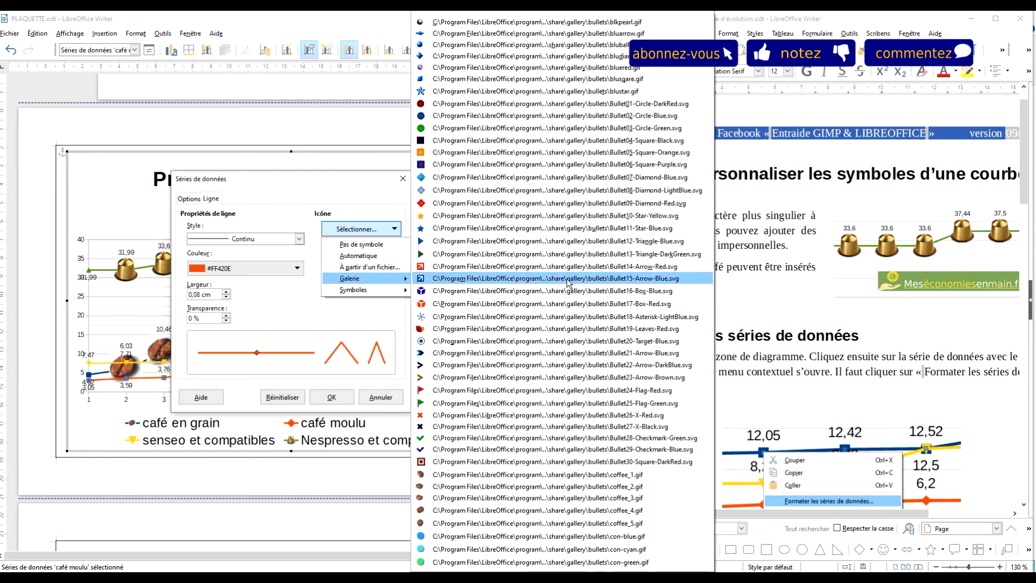
scroll(555, 287, down, 4)
scroll(564, 313, down, 5)
scroll(568, 322, down, 6)
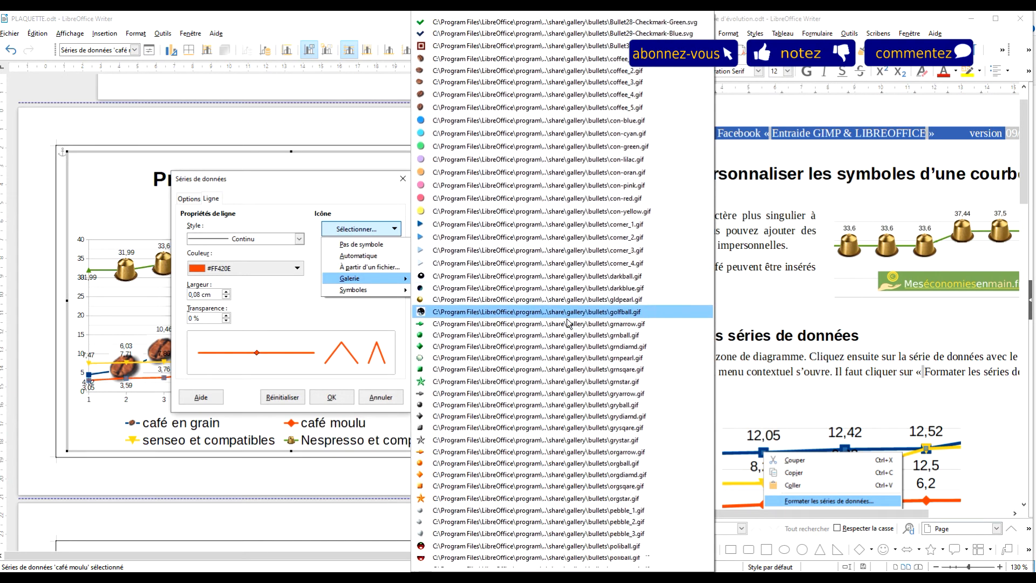
scroll(567, 315, up, 7)
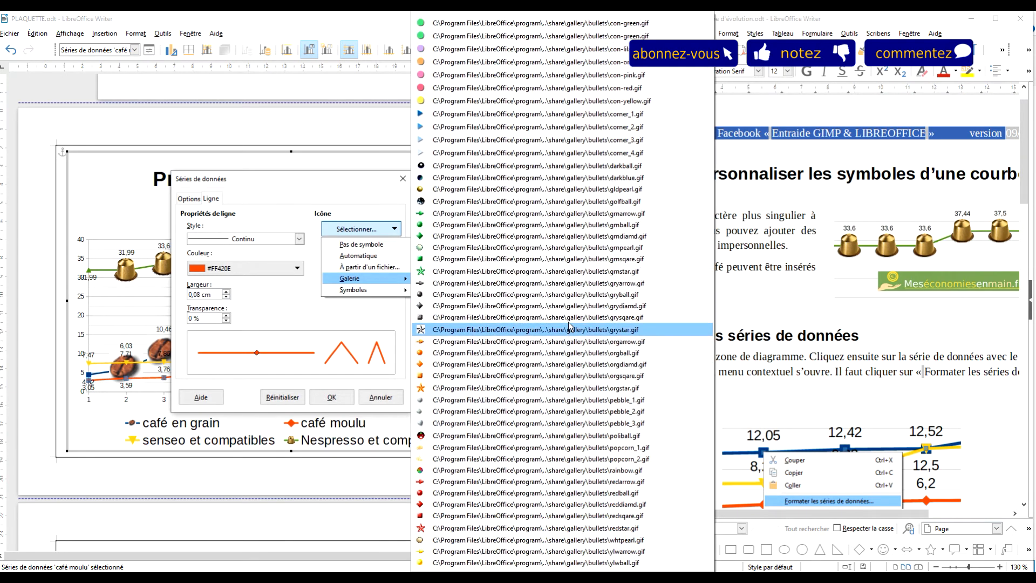
scroll(567, 322, up, 3)
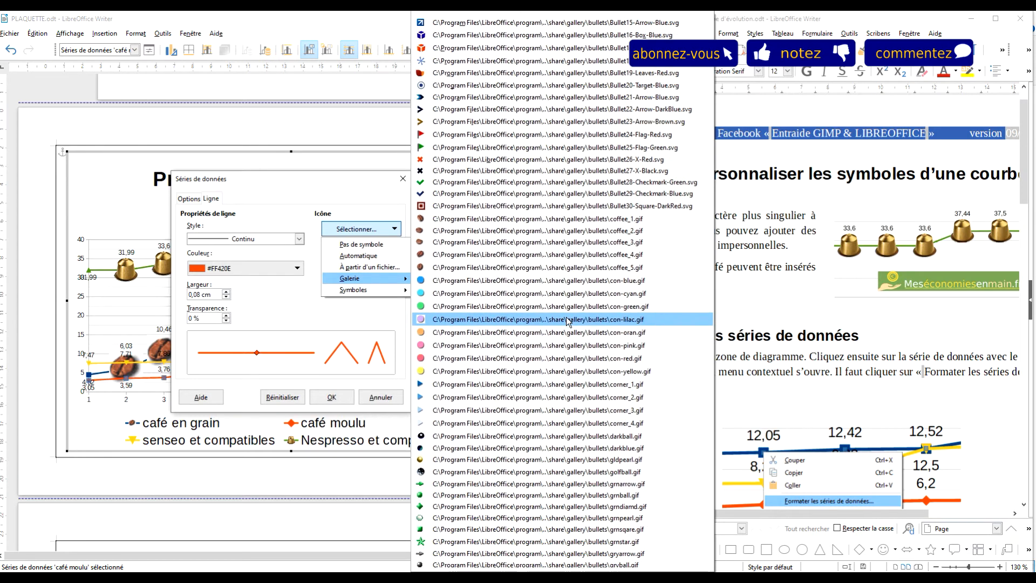
scroll(657, 266, down, 1)
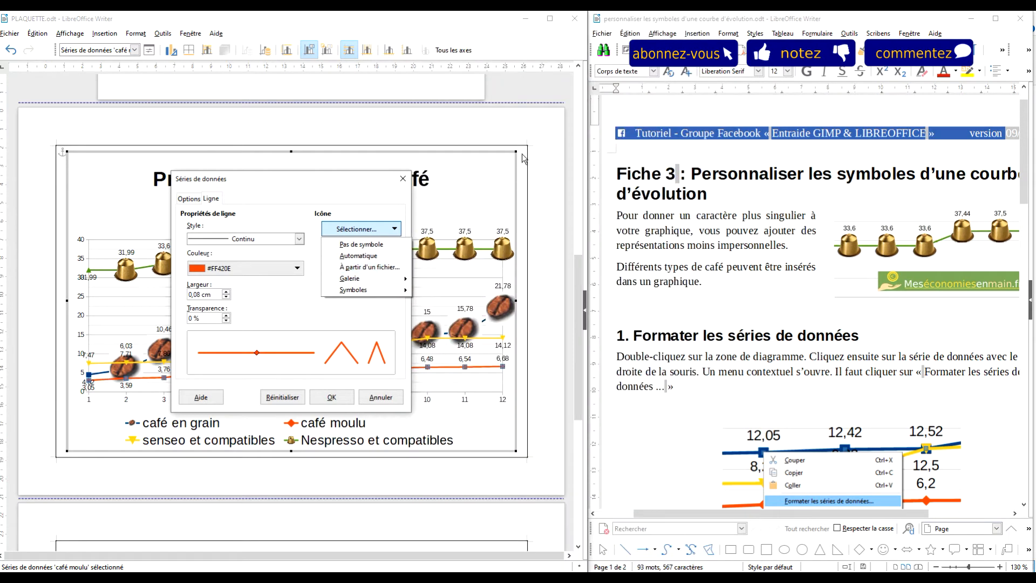
key(Escape)
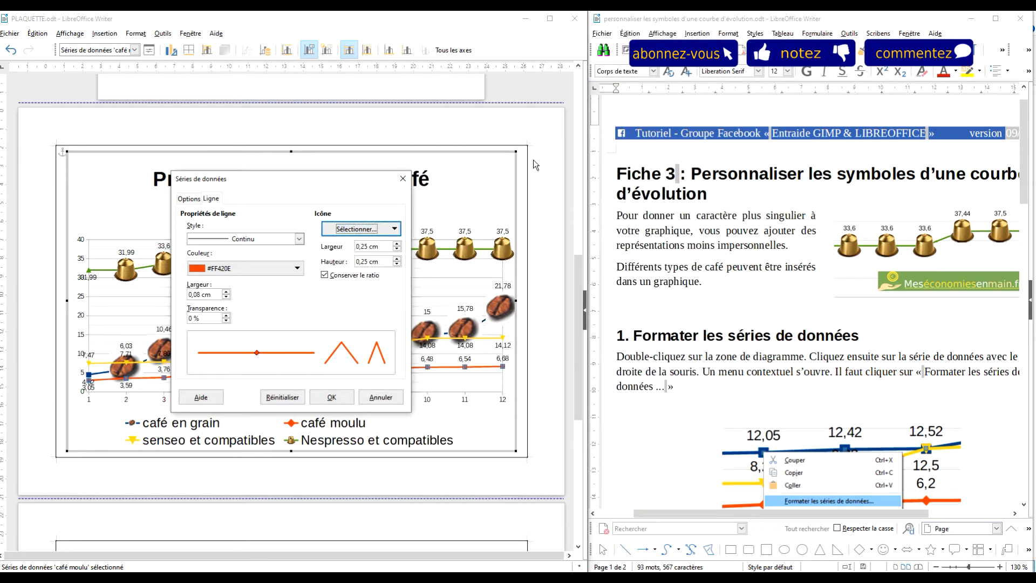
click(370, 401)
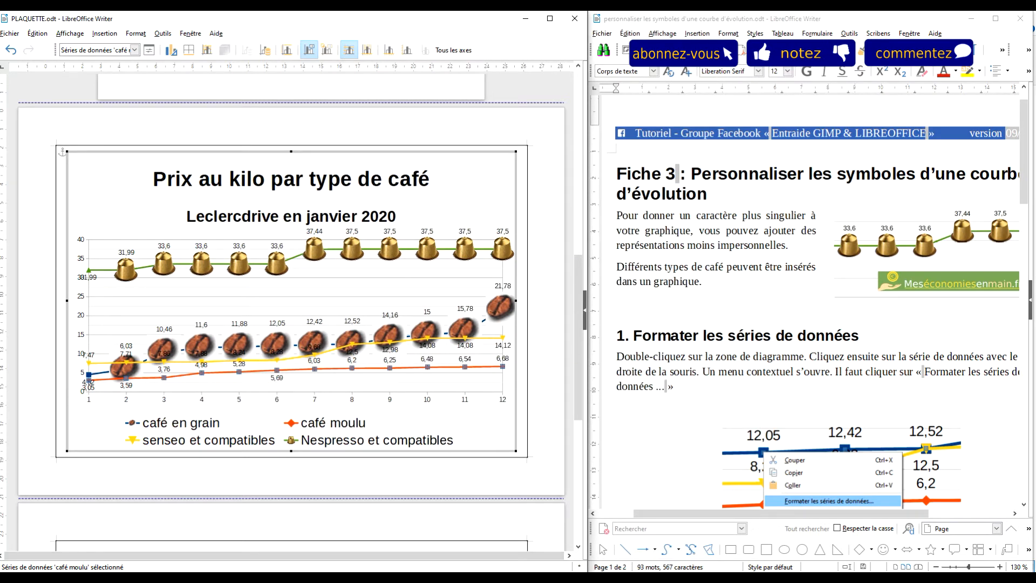
Switch to the café folder in File Explorer and open the café-moulu image in GIMP.
key(alt+Tab)
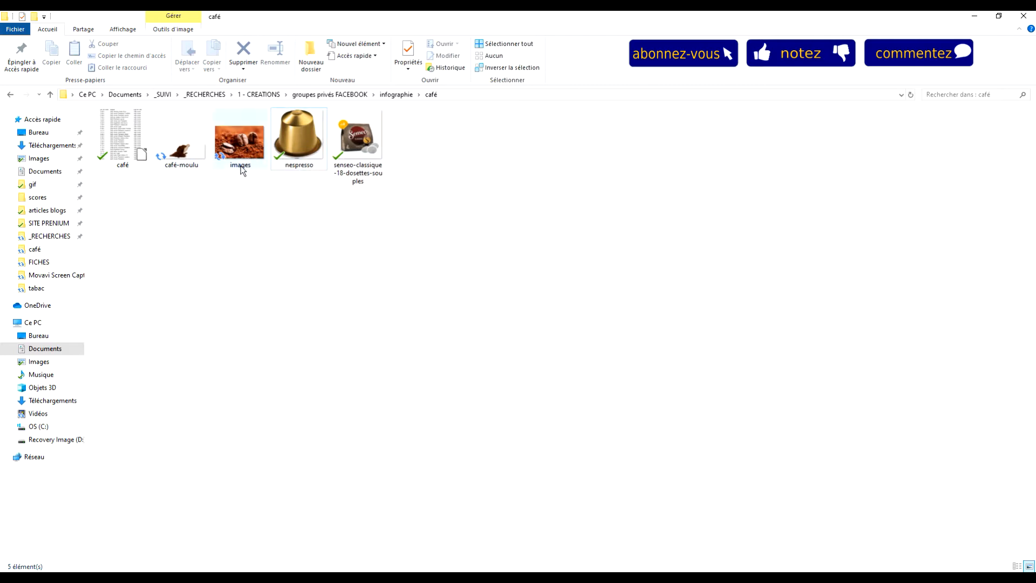
double_click(180, 154)
right_click(180, 153)
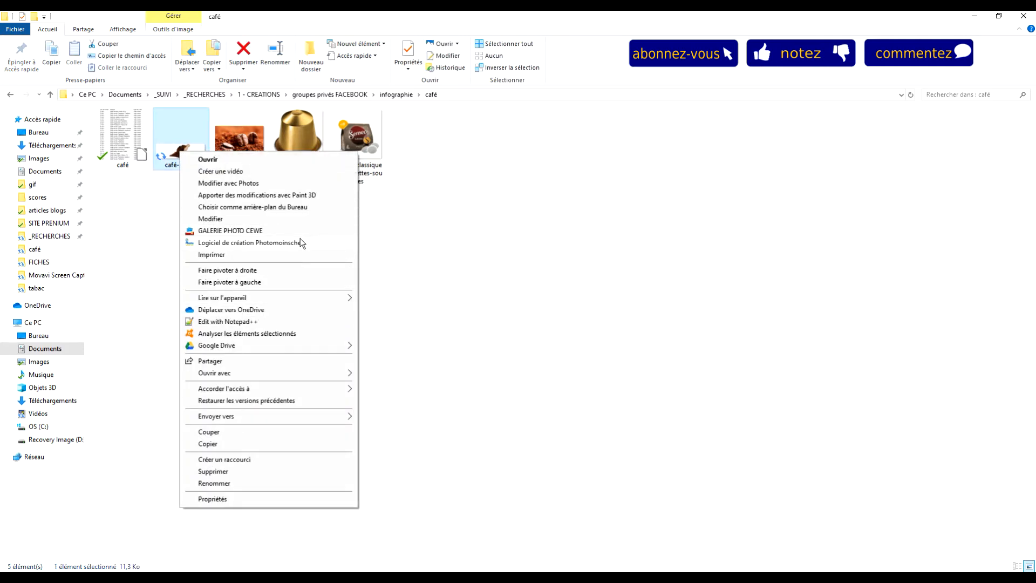
mouse_move(325, 377)
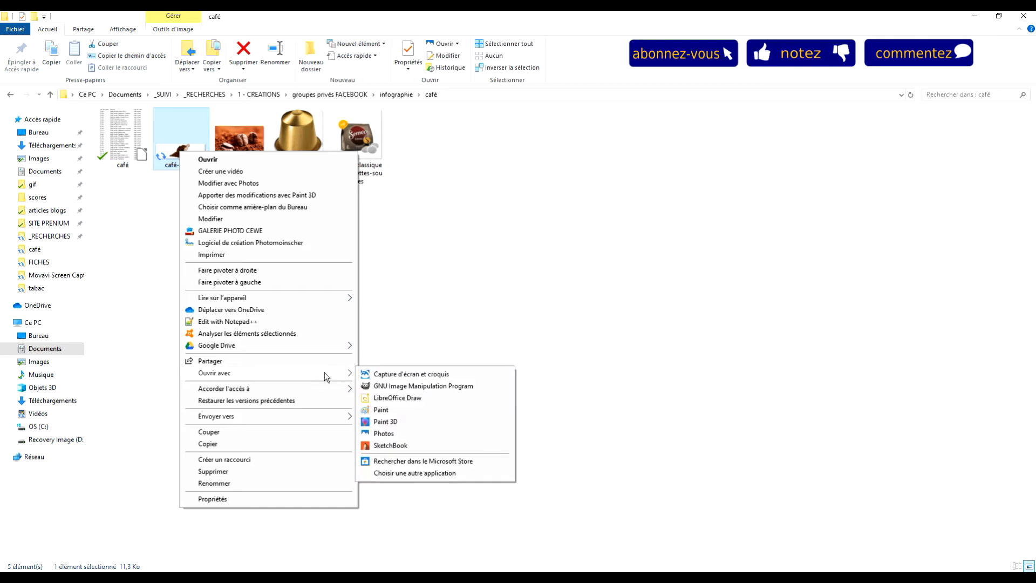
click(423, 385)
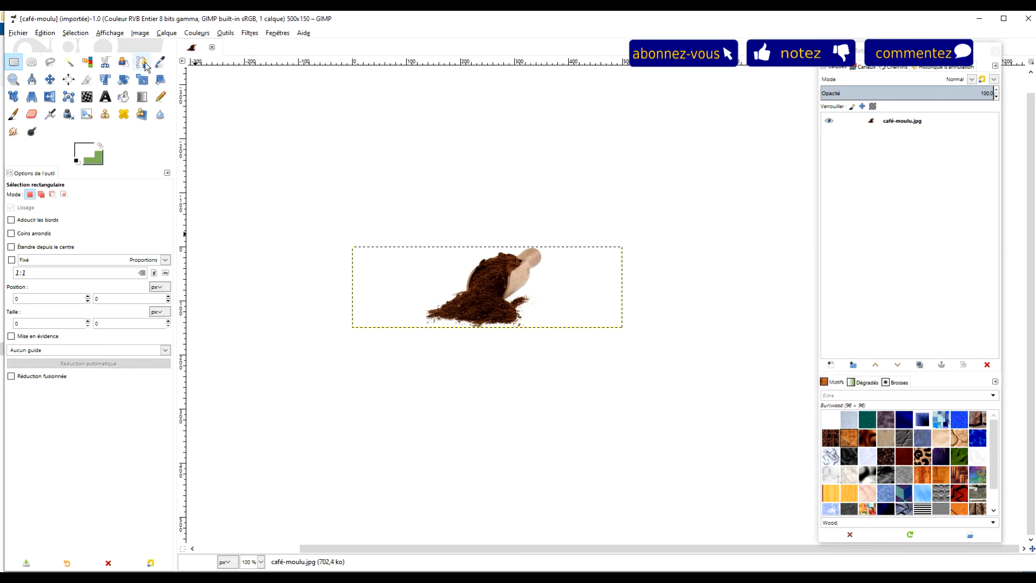
Crop the image to a rectangular selection about 231 px wide and 167 px high around the scoop and ground coffee.
click(17, 82)
drag(442, 236, 565, 380)
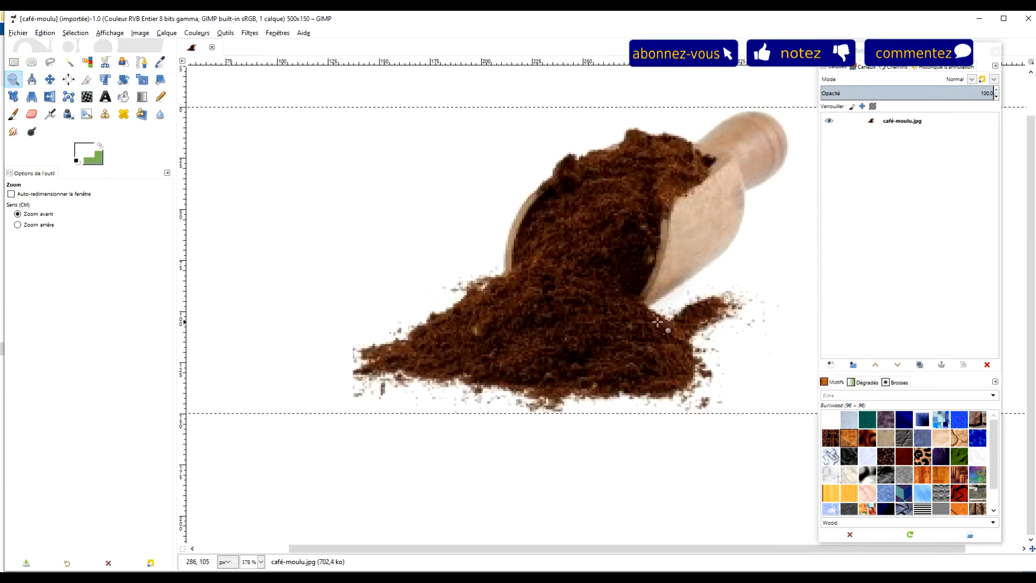
drag(648, 313, 559, 326)
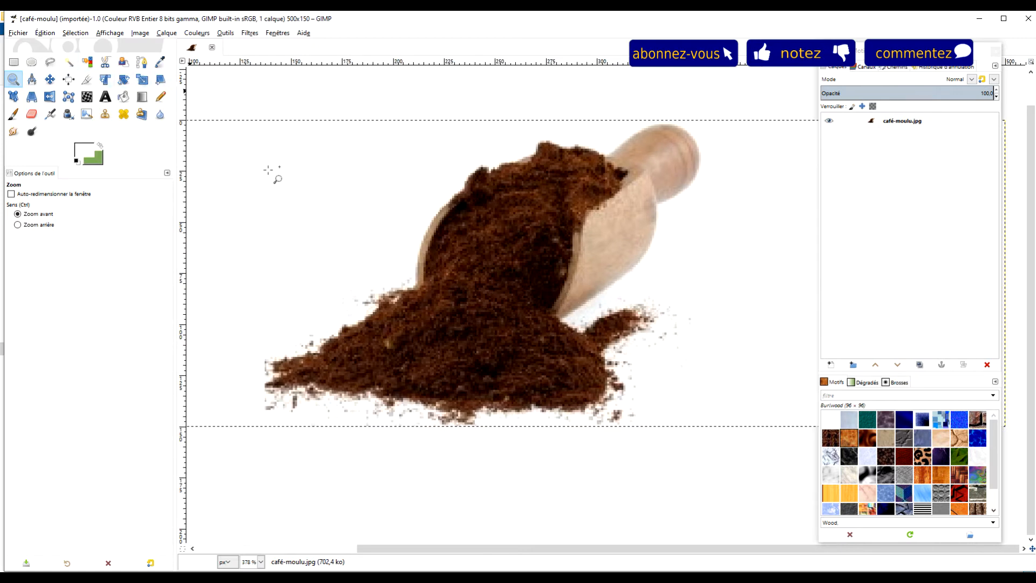
click(13, 62)
drag(252, 106, 734, 457)
click(139, 32)
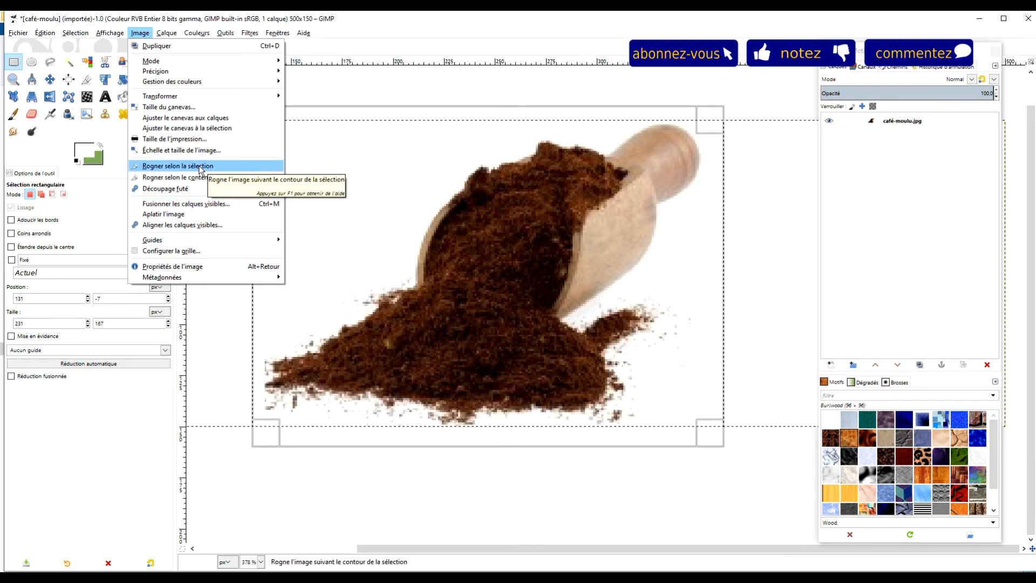
click(199, 167)
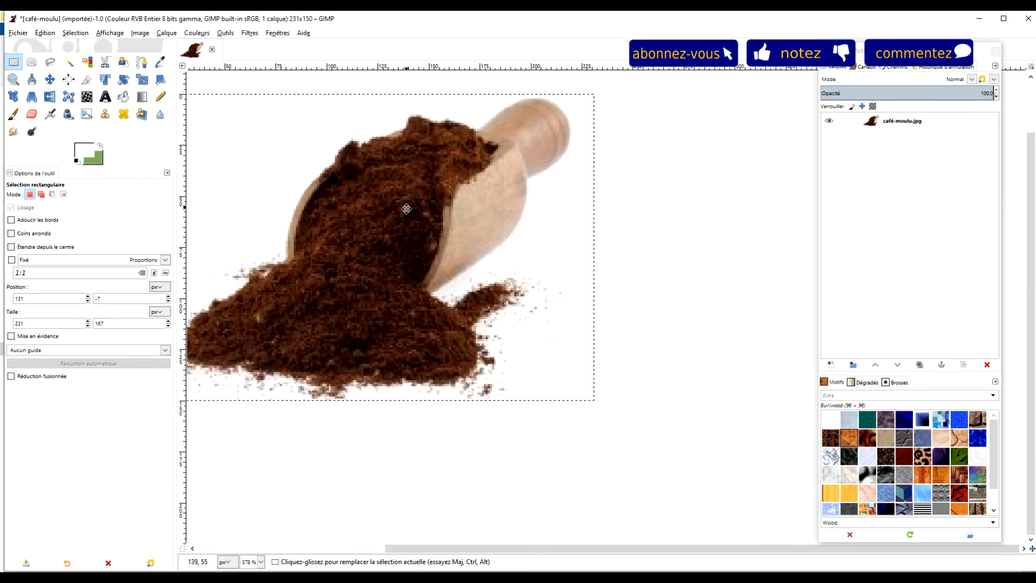
Select the white background around the ground coffee with Fuzzy Select and add an alpha channel to the café-moulu.jpg layer.
click(68, 62)
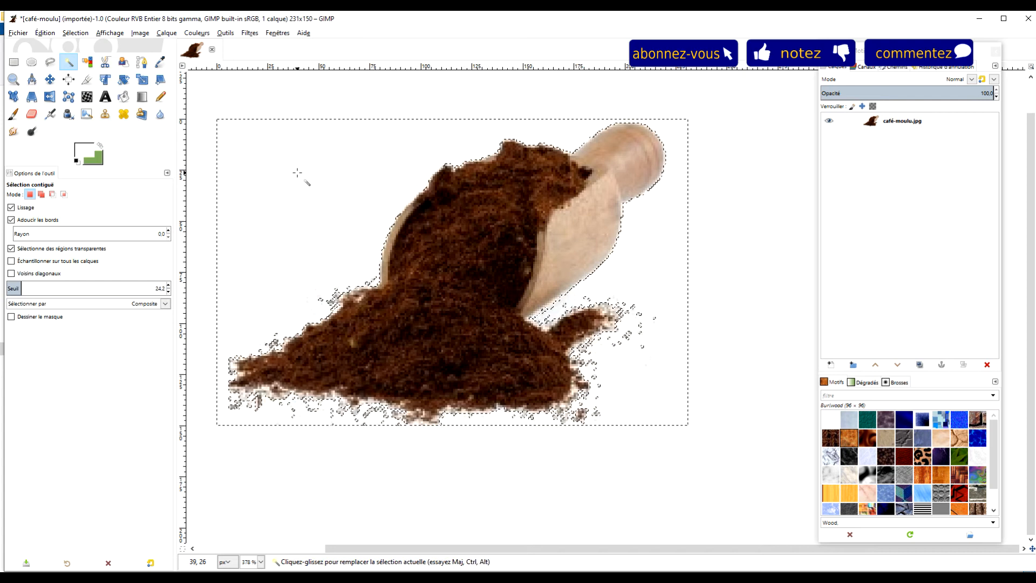
right_click(911, 124)
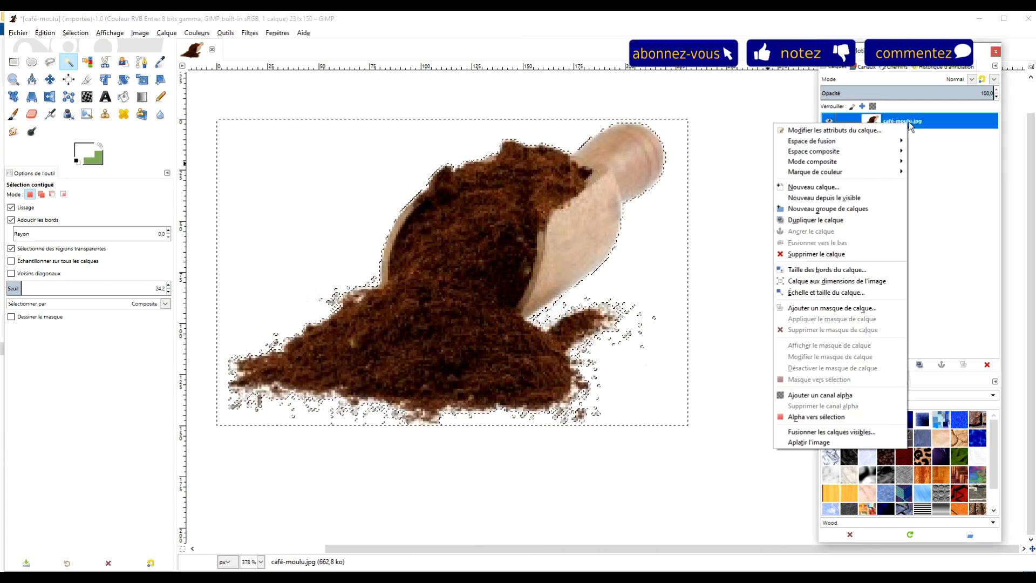
click(865, 397)
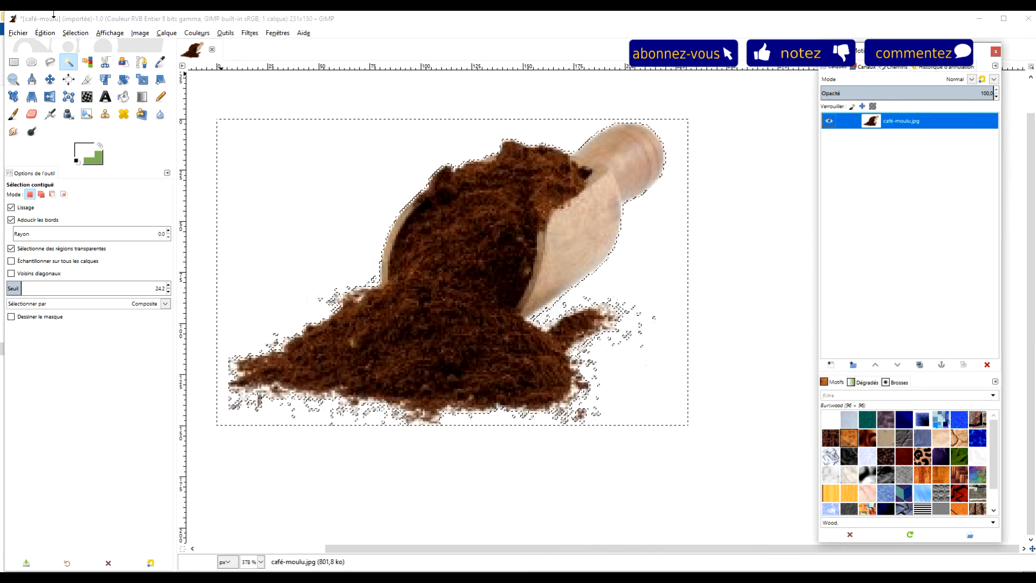
Feather the background selection and delete the white background to transparency.
click(75, 33)
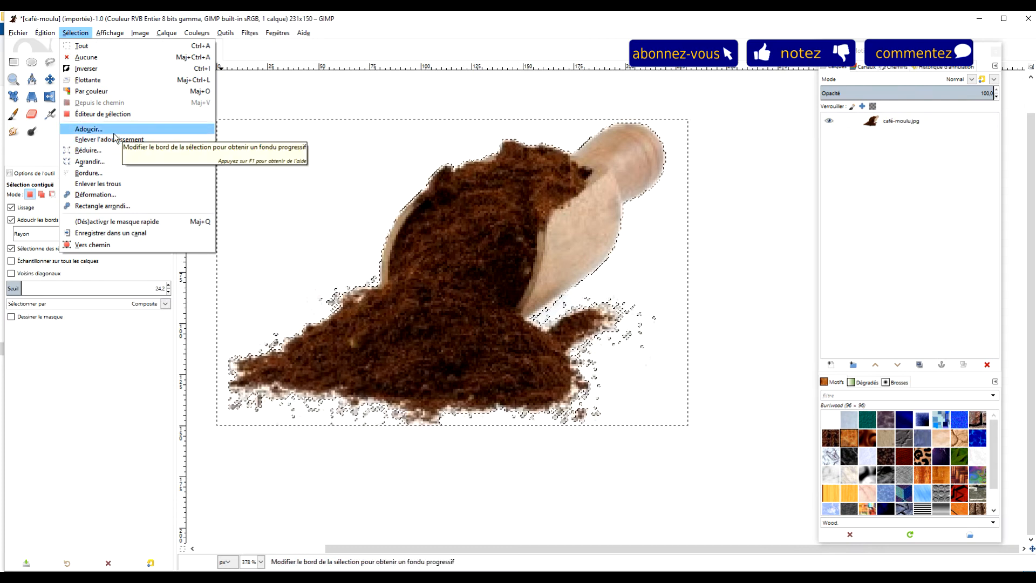
click(89, 130)
click(117, 171)
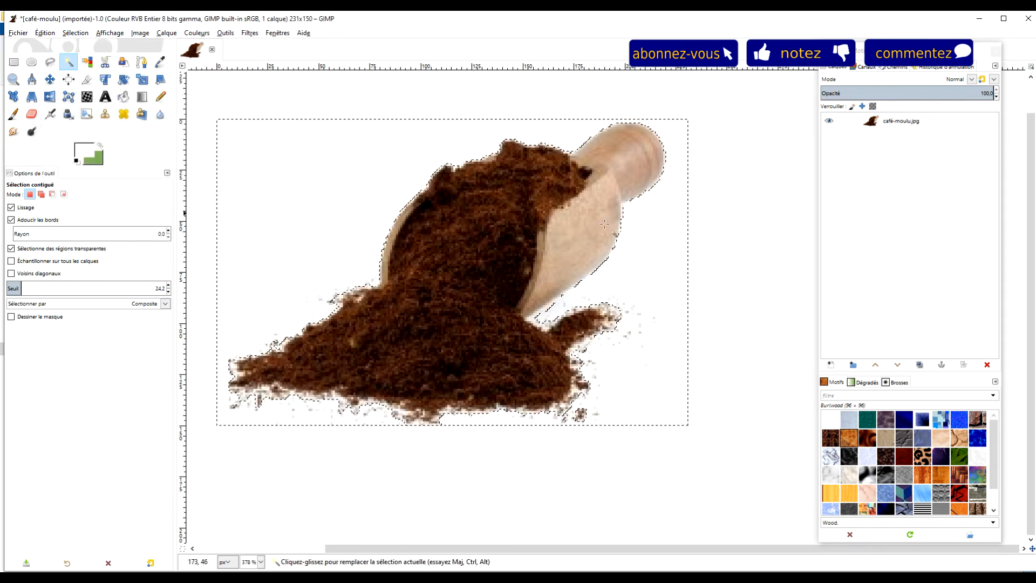
key(Delete)
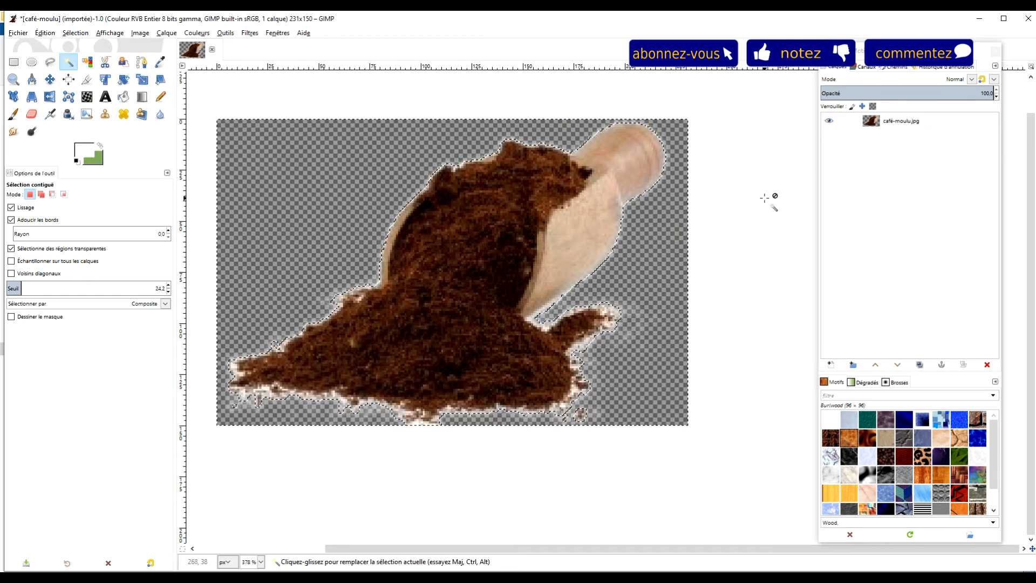
Clear the remaining white fringe around the ground coffee within the feathered selection by repeated deletion, and remove the selection.
key(Delete)
key(Delete)
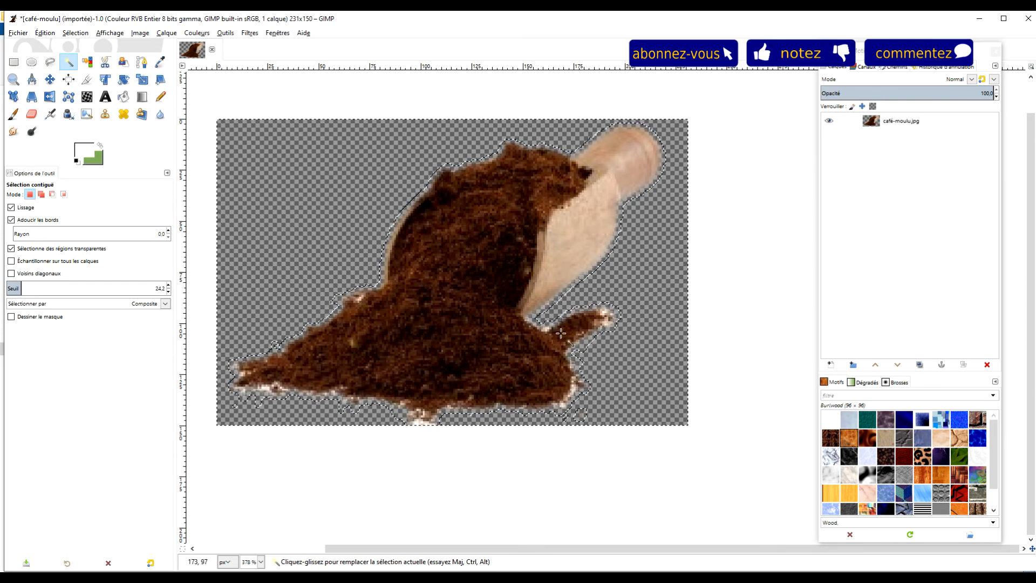
key(Delete)
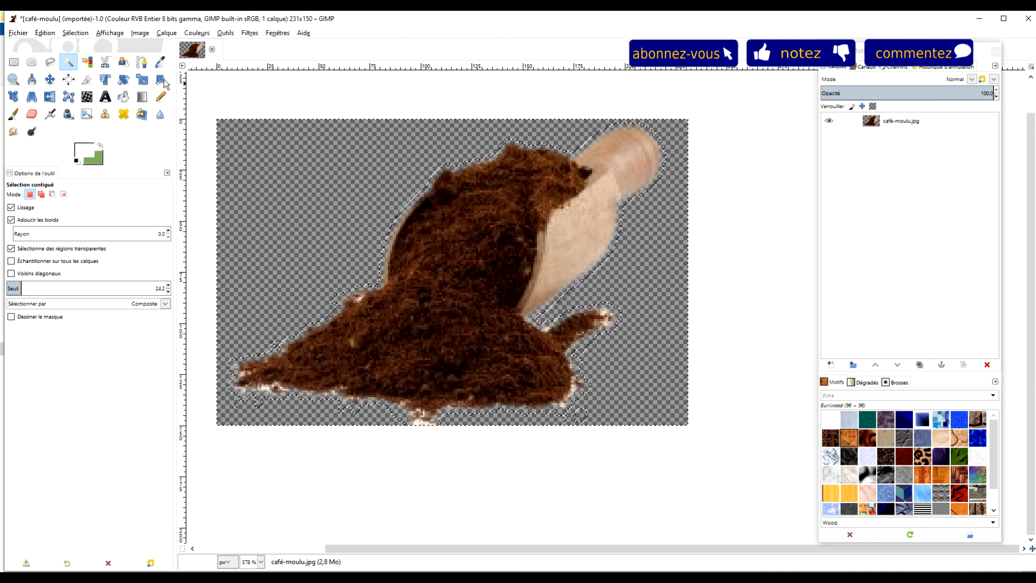
key(r)
click(255, 84)
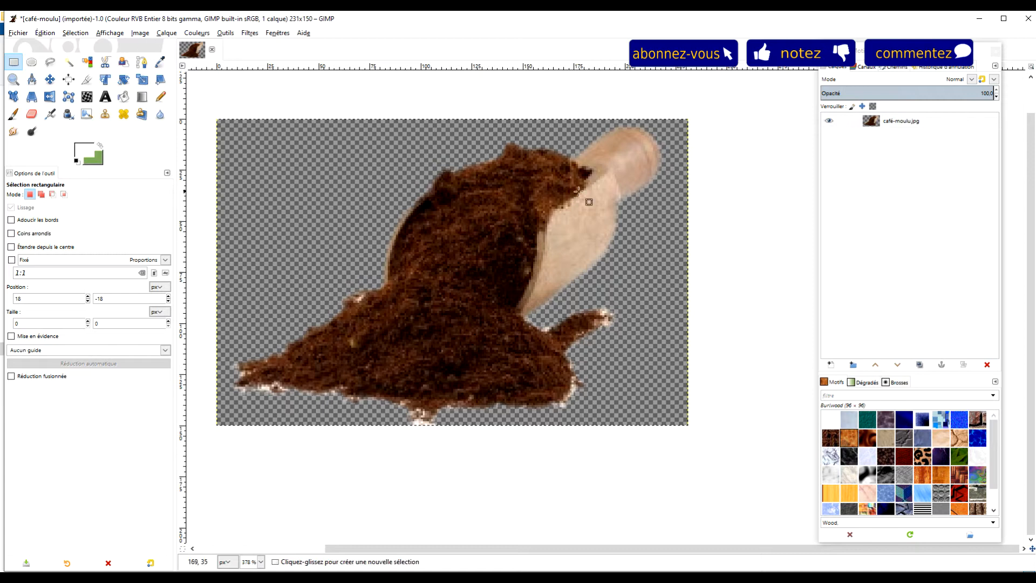
click(75, 33)
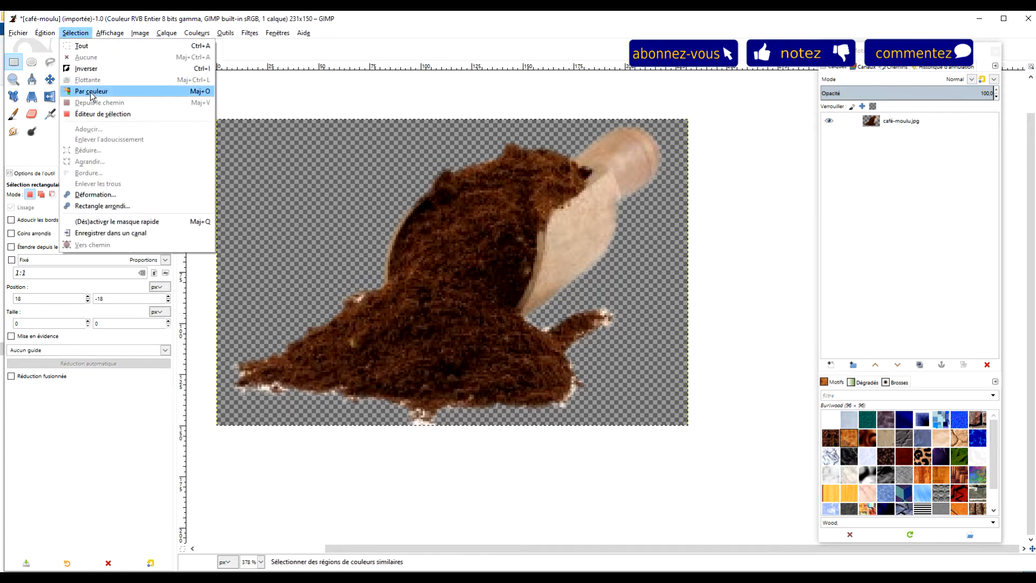
key(Escape)
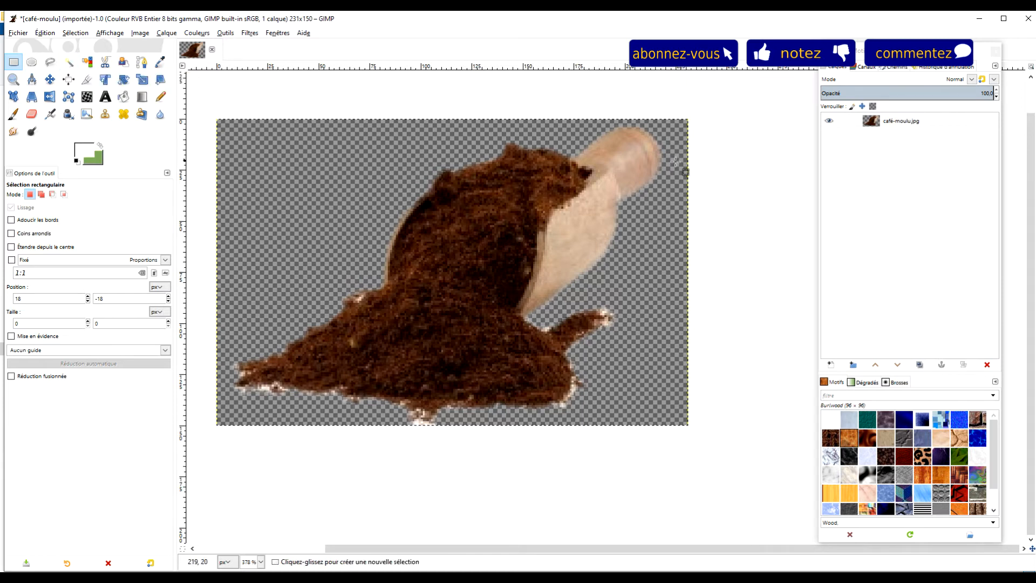
click(72, 33)
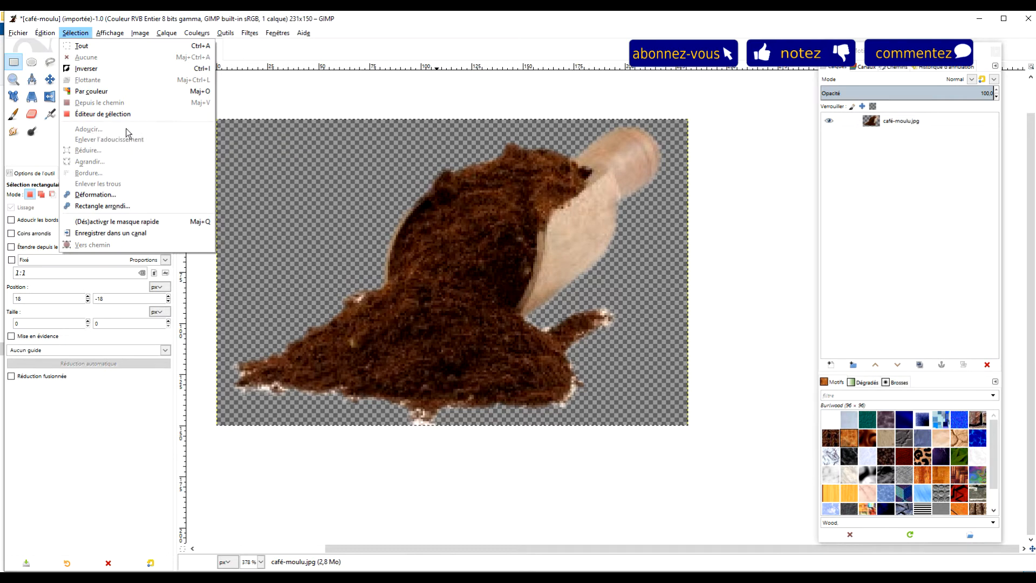
click(396, 160)
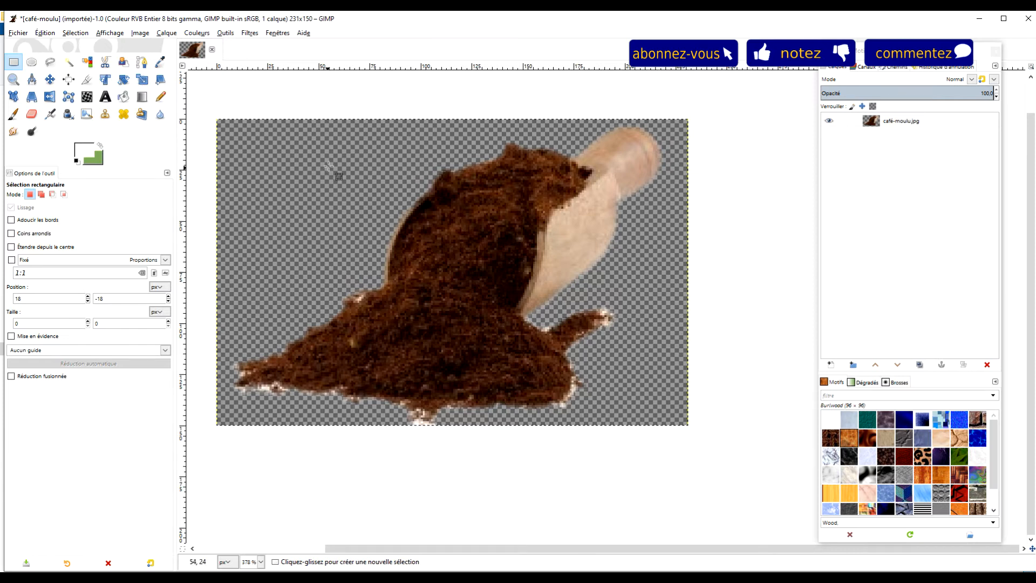
right_click(908, 126)
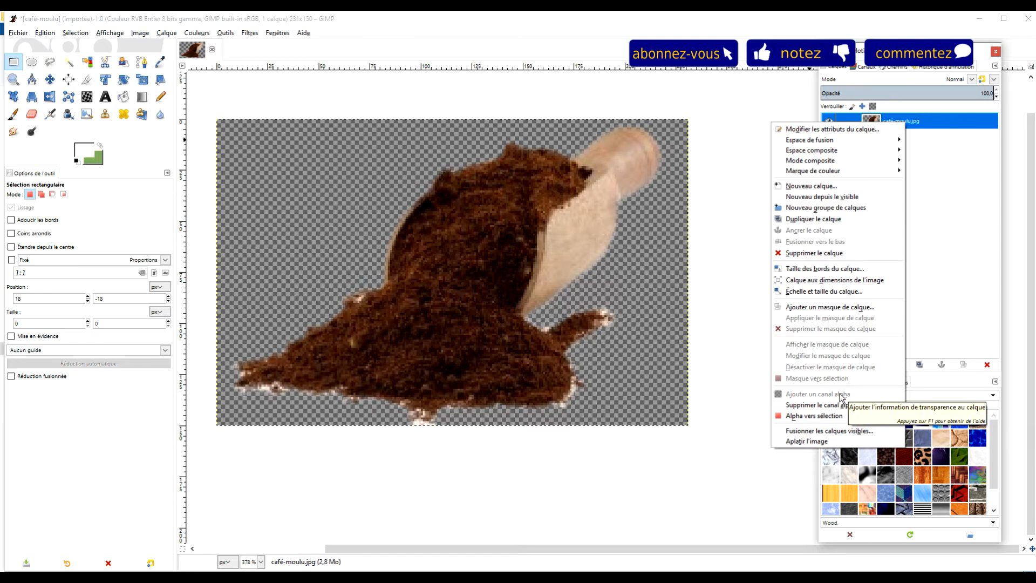
click(732, 127)
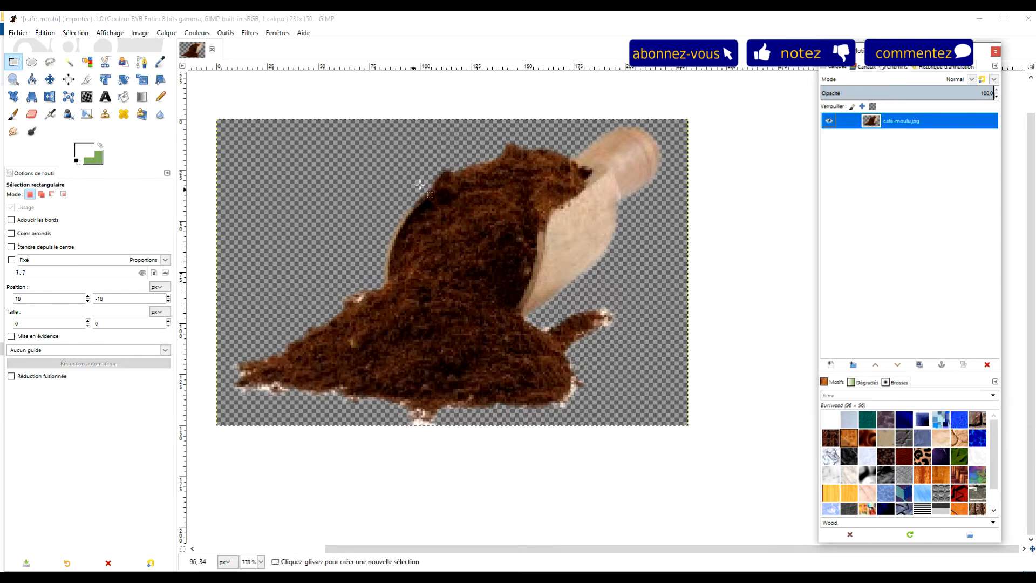
Export the transparent image to the café folder as café-moulu.png with the default PNG options.
click(11, 34)
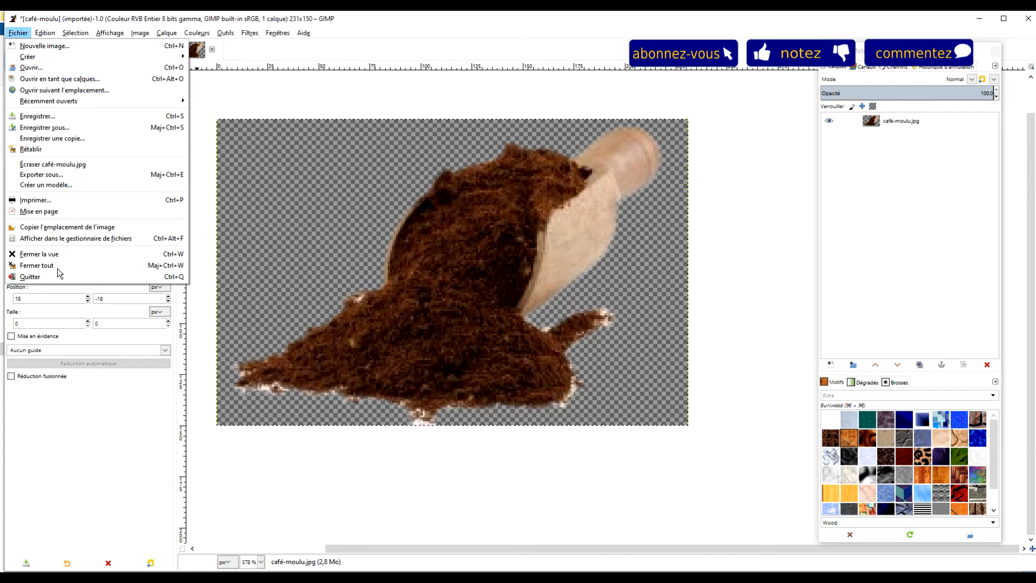
click(90, 176)
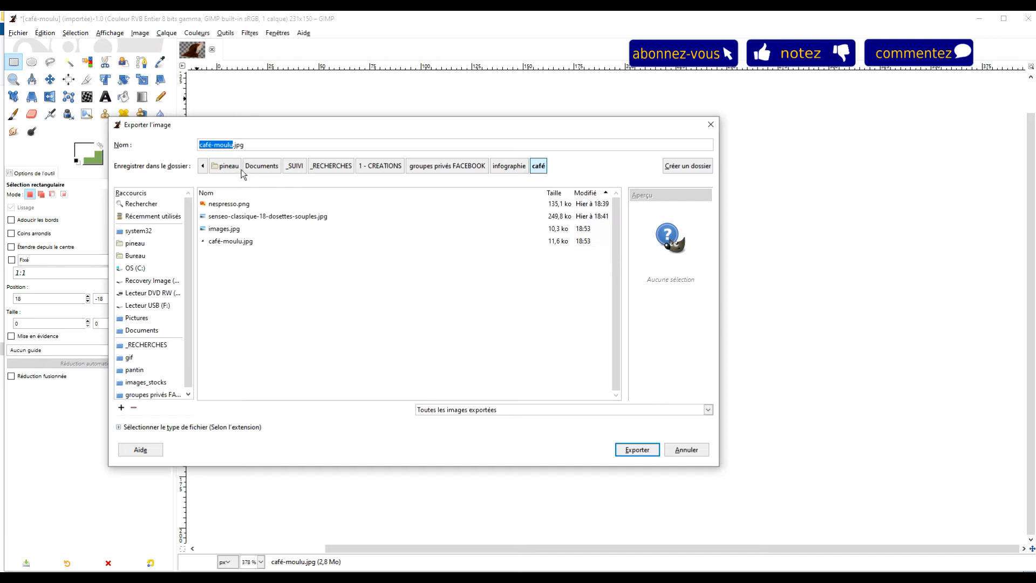
click(271, 144)
key(BackSpace)
key(BackSpace)
key(BackSpace)
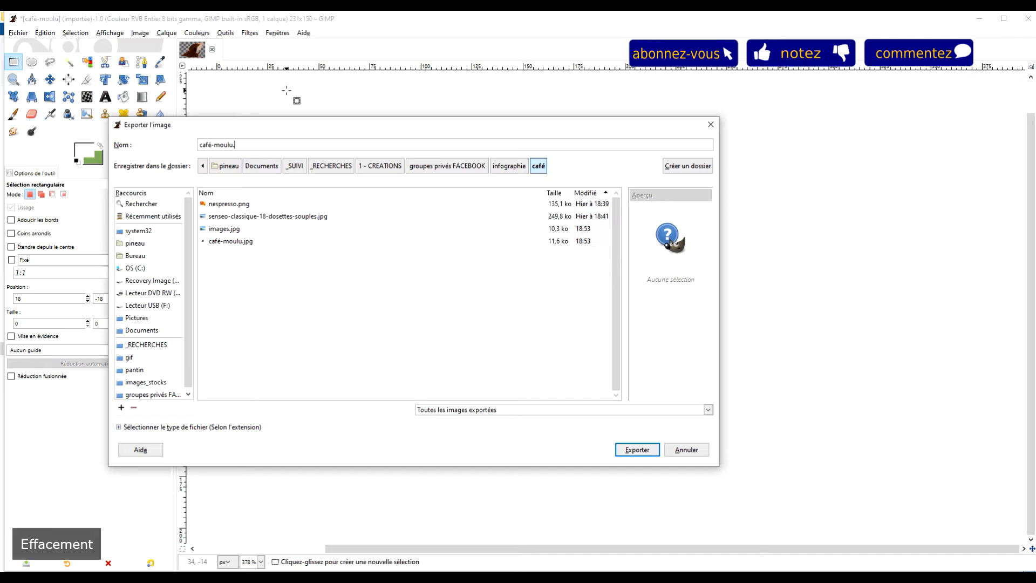
text(png)
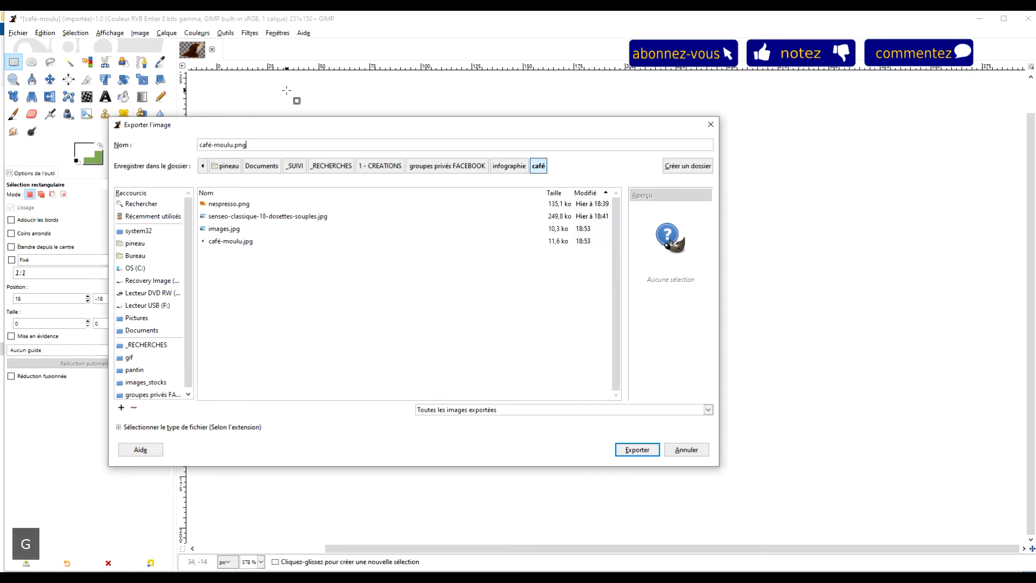
click(636, 450)
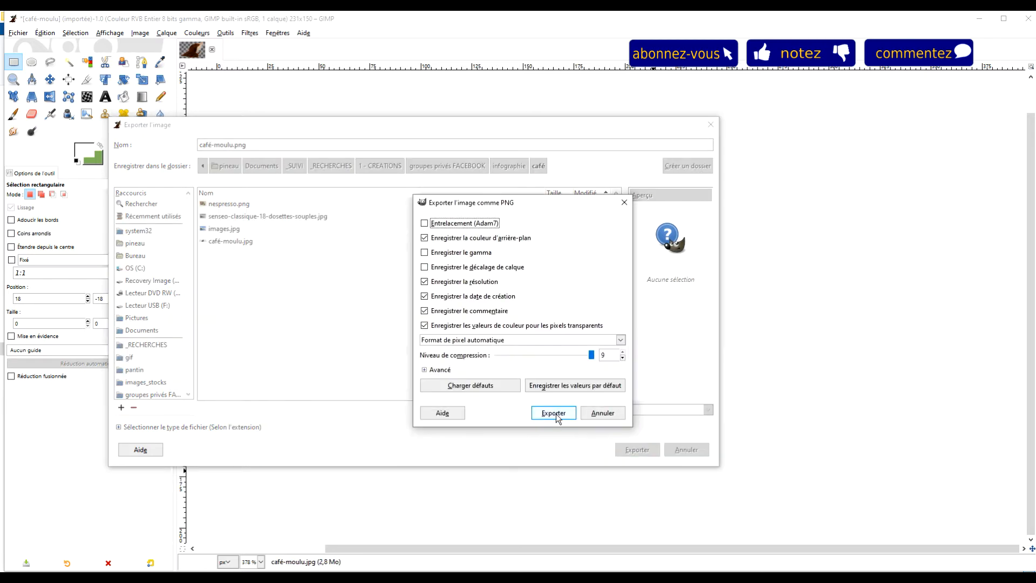
click(554, 411)
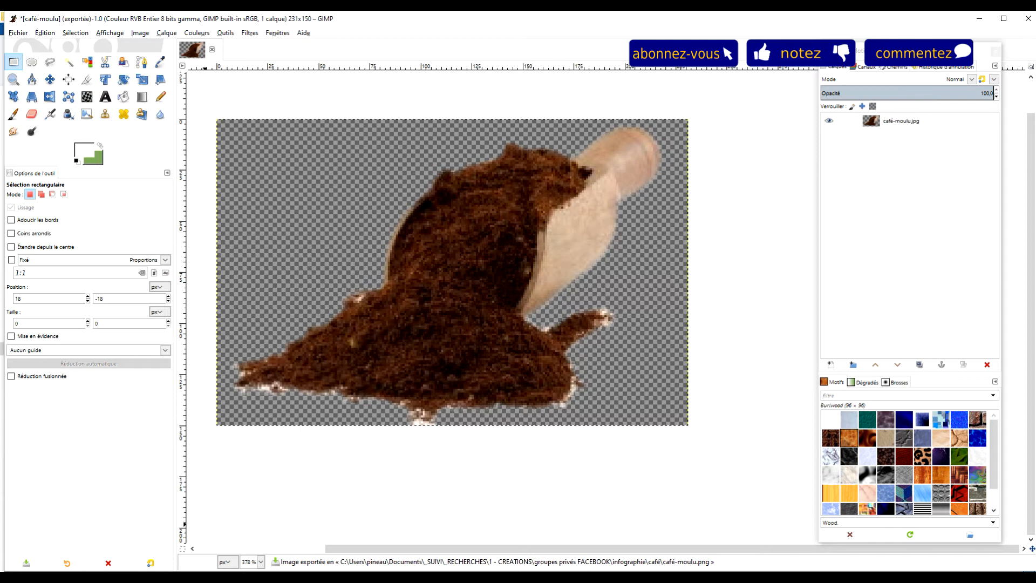
Check the exported image in the café folder in File Explorer and bring up PLAQUETTE.odt and the tutorial document in LibreOffice Writer.
key(alt+Tab)
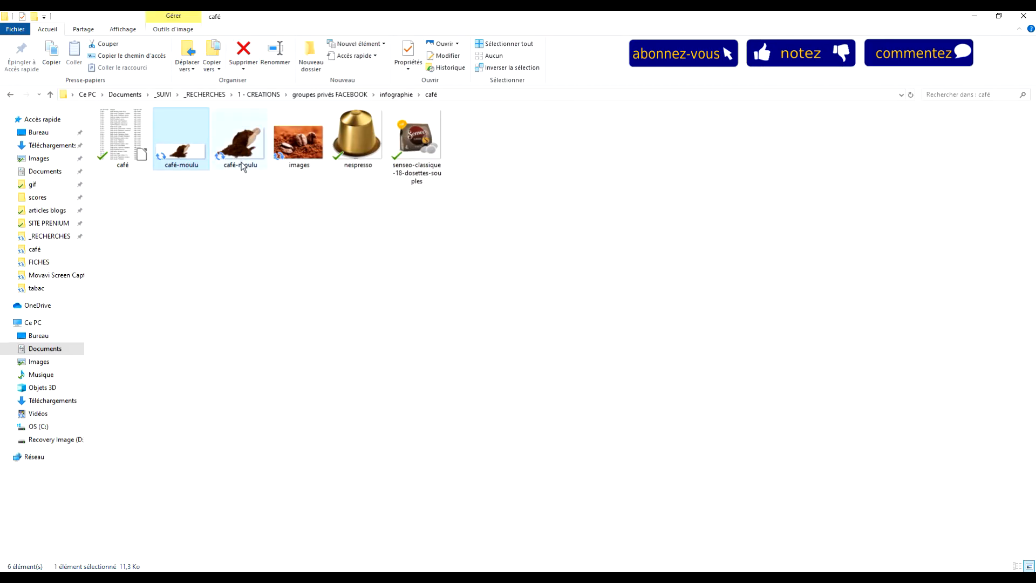
mouse_move(243, 167)
click(438, 580)
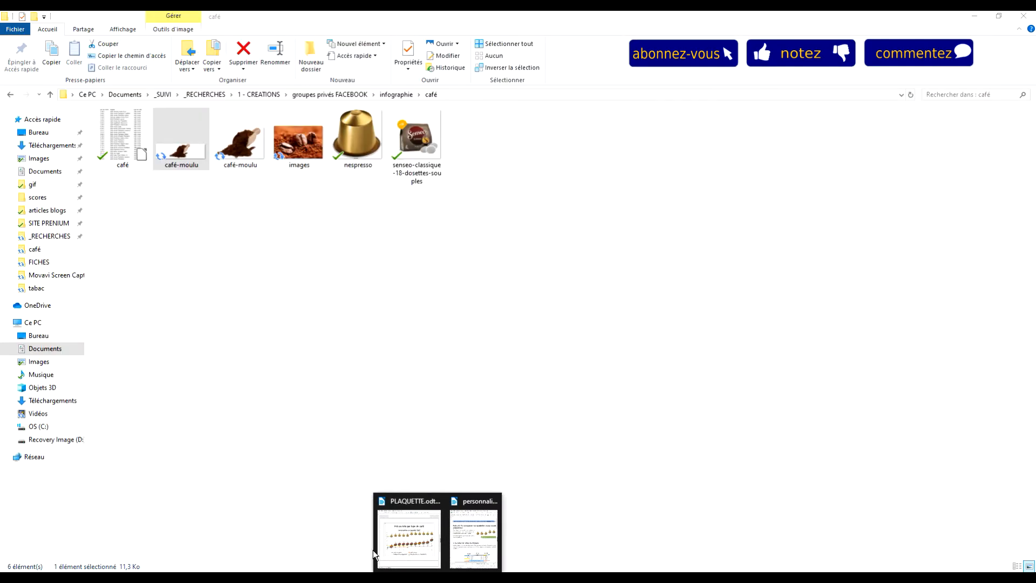
click(405, 547)
click(437, 579)
click(473, 535)
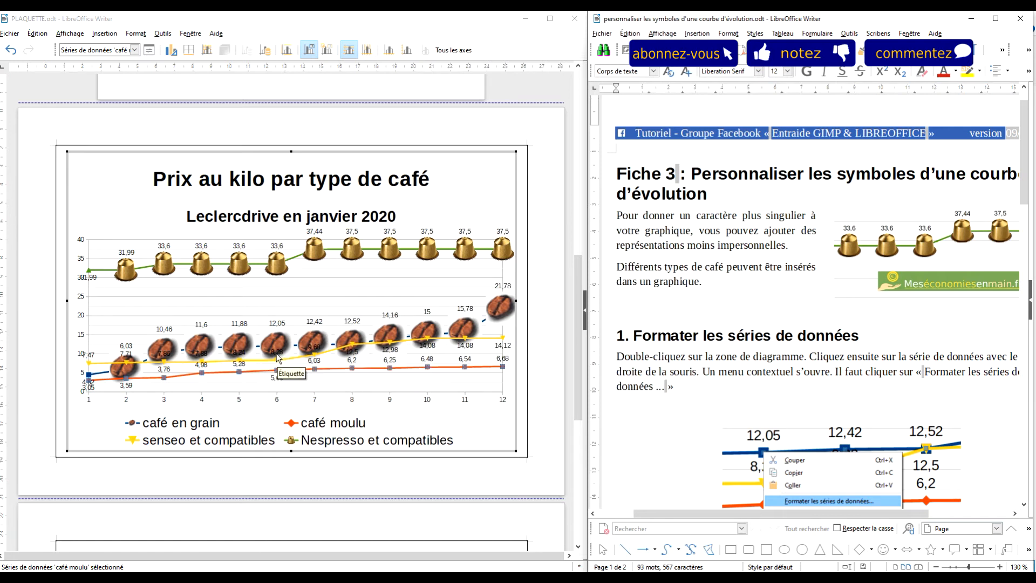
Format the café moulu data series with the cropped café-moulu image file as its symbol, 2,00 cm wide with the ratio kept.
right_click(203, 373)
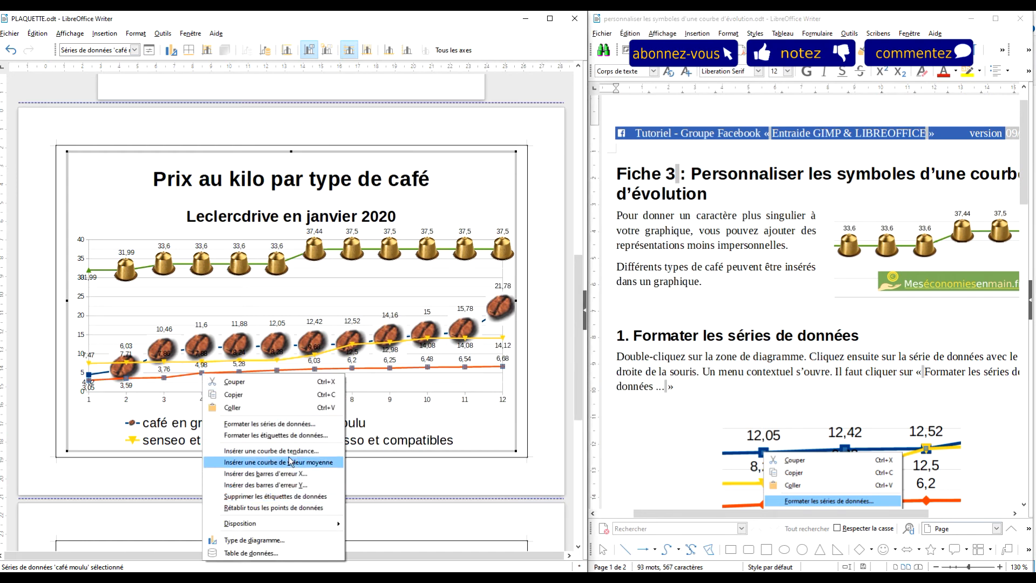
click(296, 427)
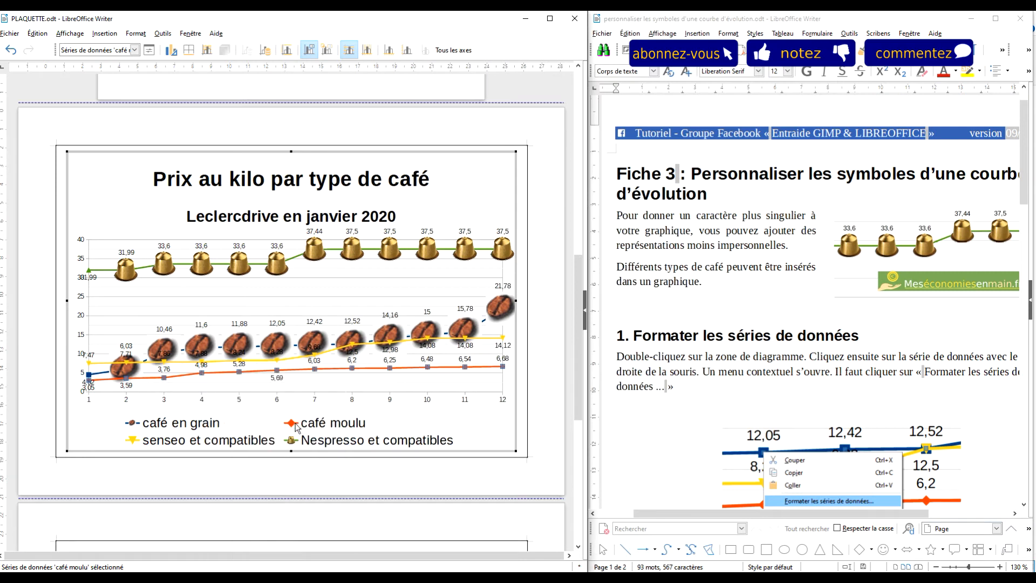
click(362, 227)
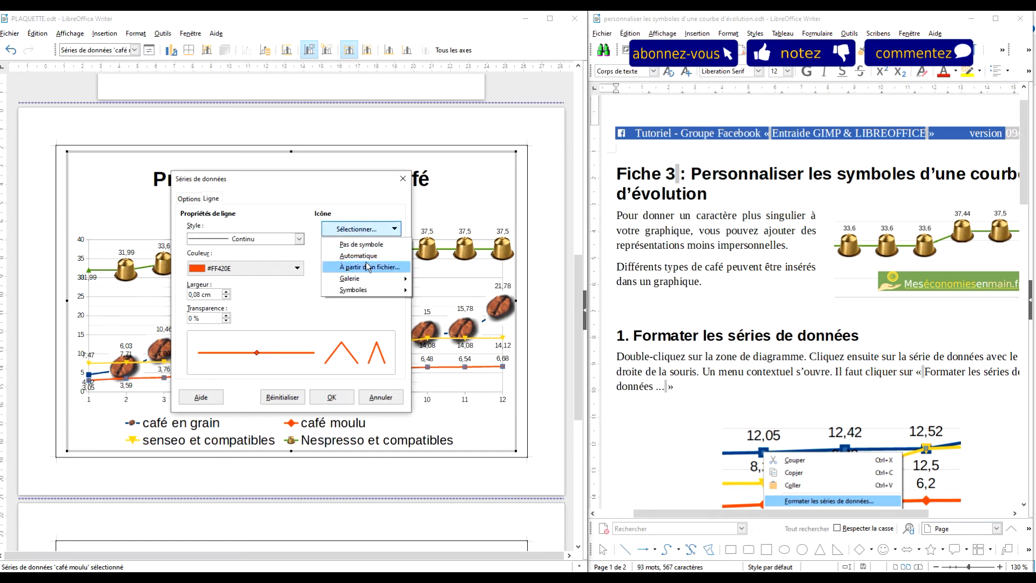
click(367, 266)
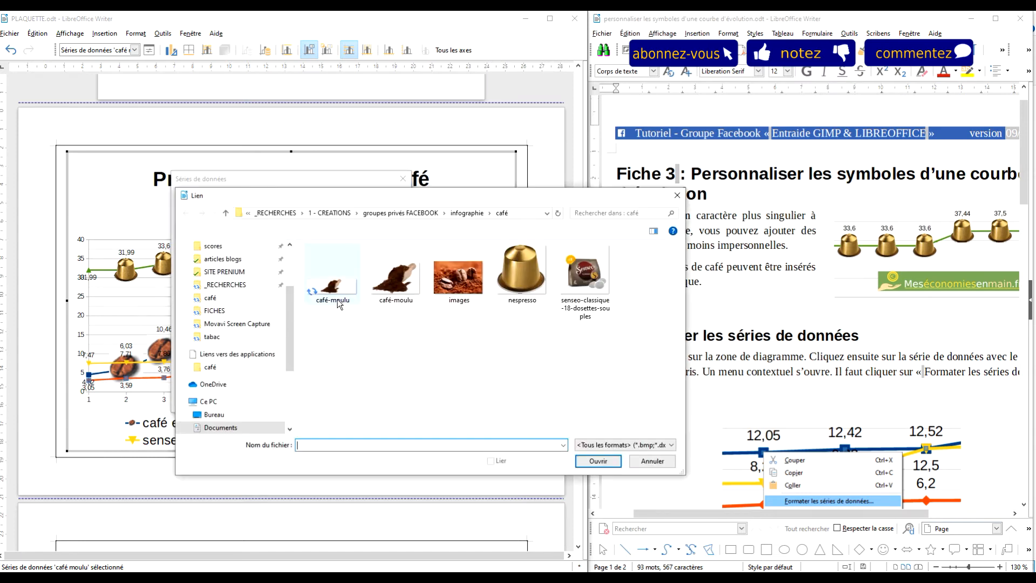
click(396, 291)
click(598, 461)
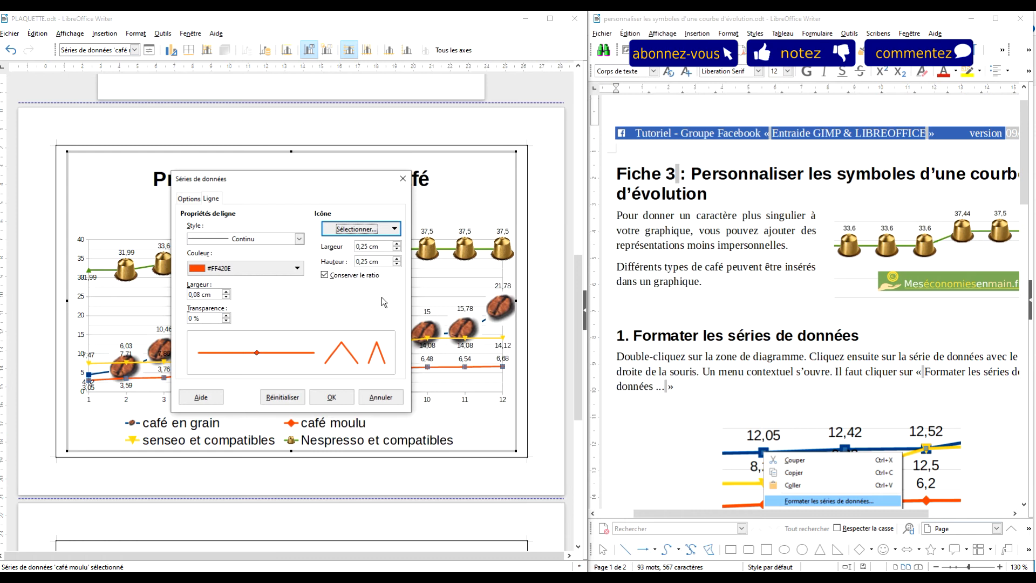
click(398, 244)
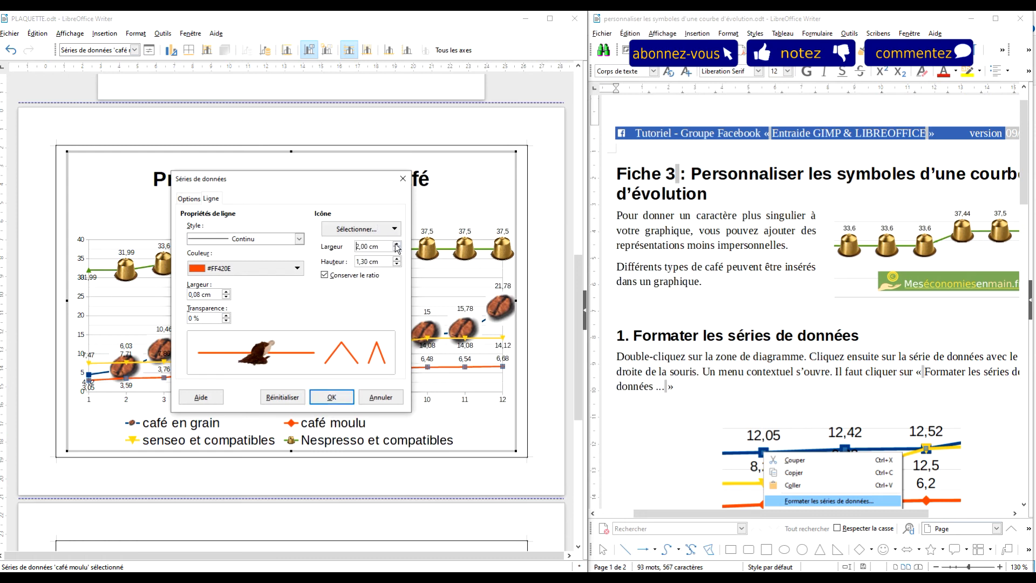